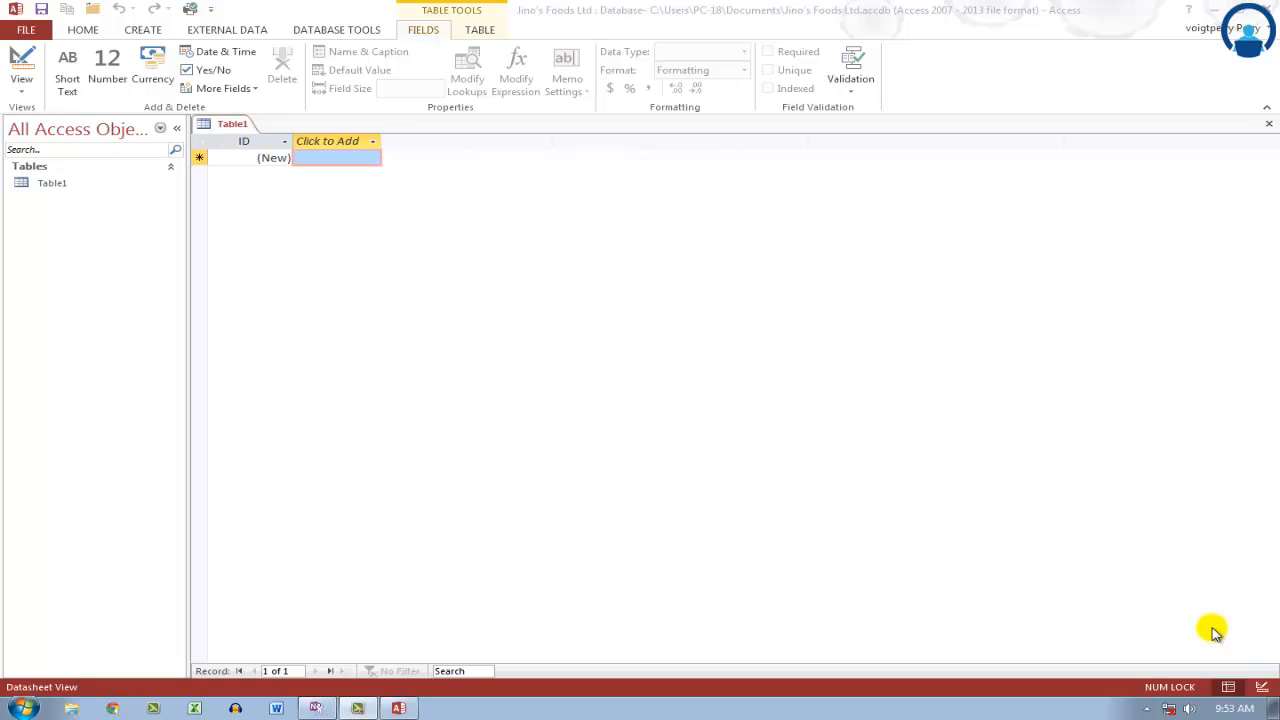
# Add the Contacts application part to the database, allowing open objects to close, and enable the blocked active content
pyautogui.click(142, 30)
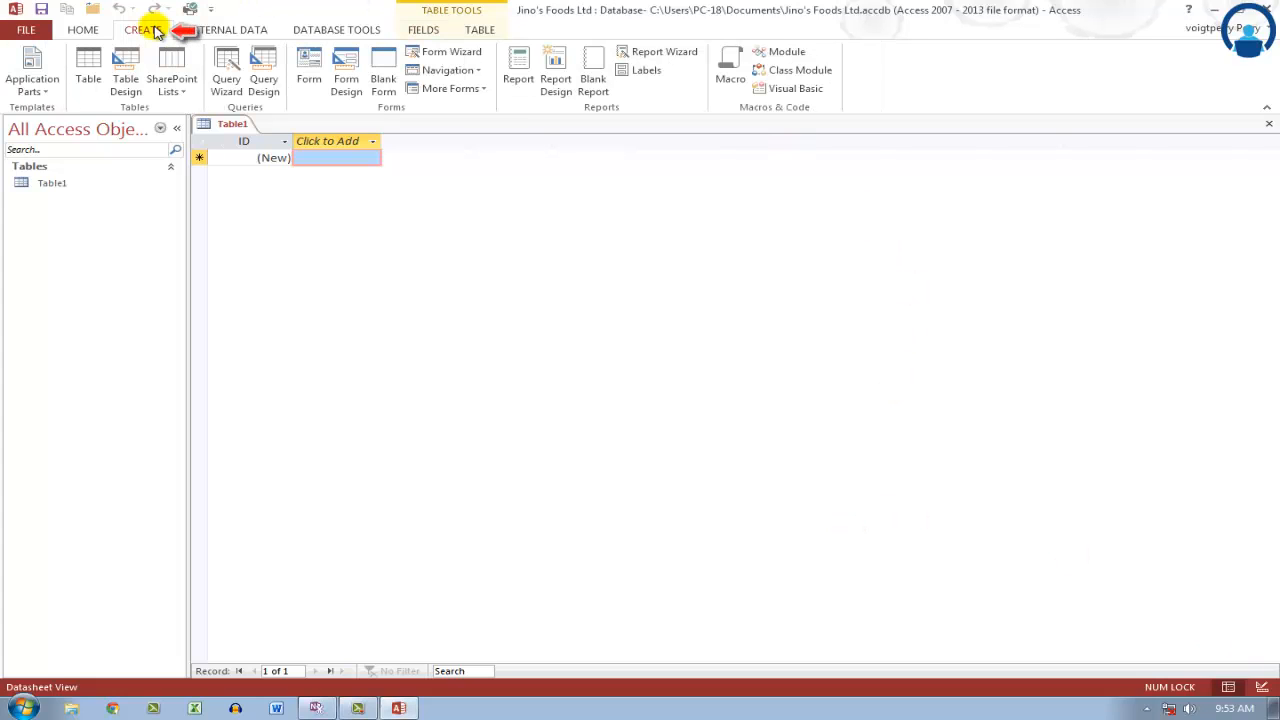
pyautogui.click(36, 91)
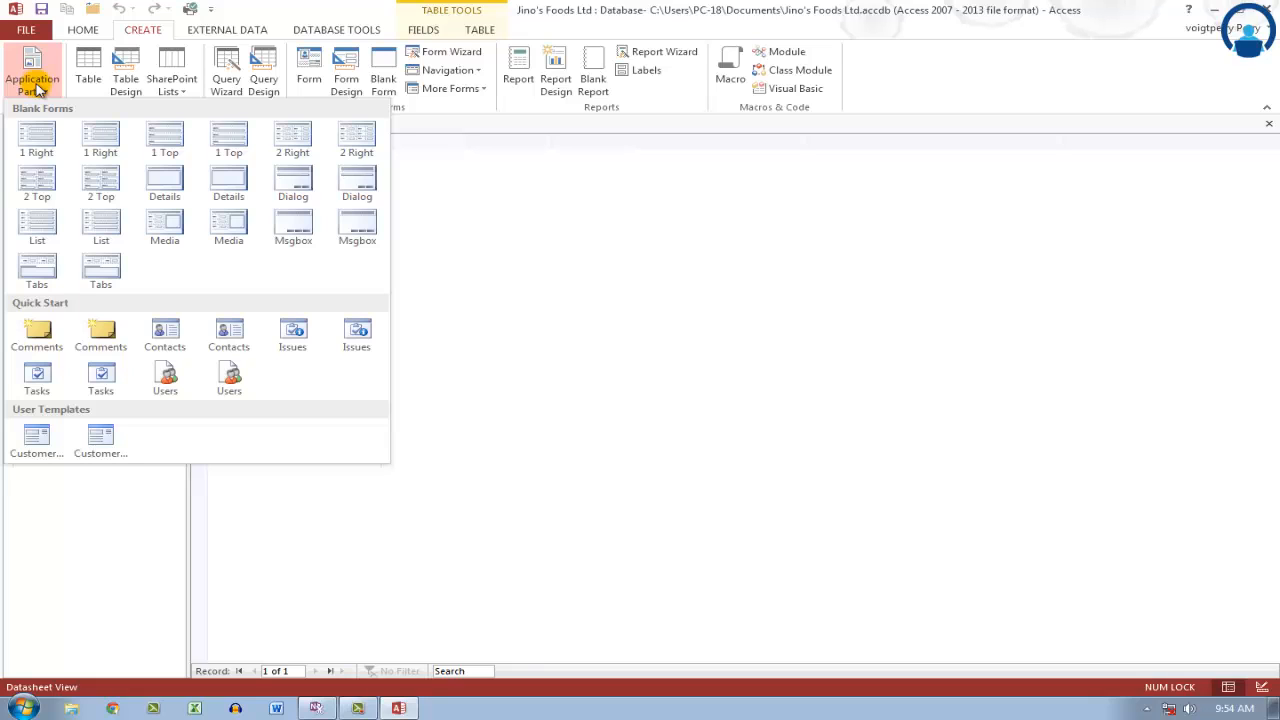
pyautogui.click(157, 350)
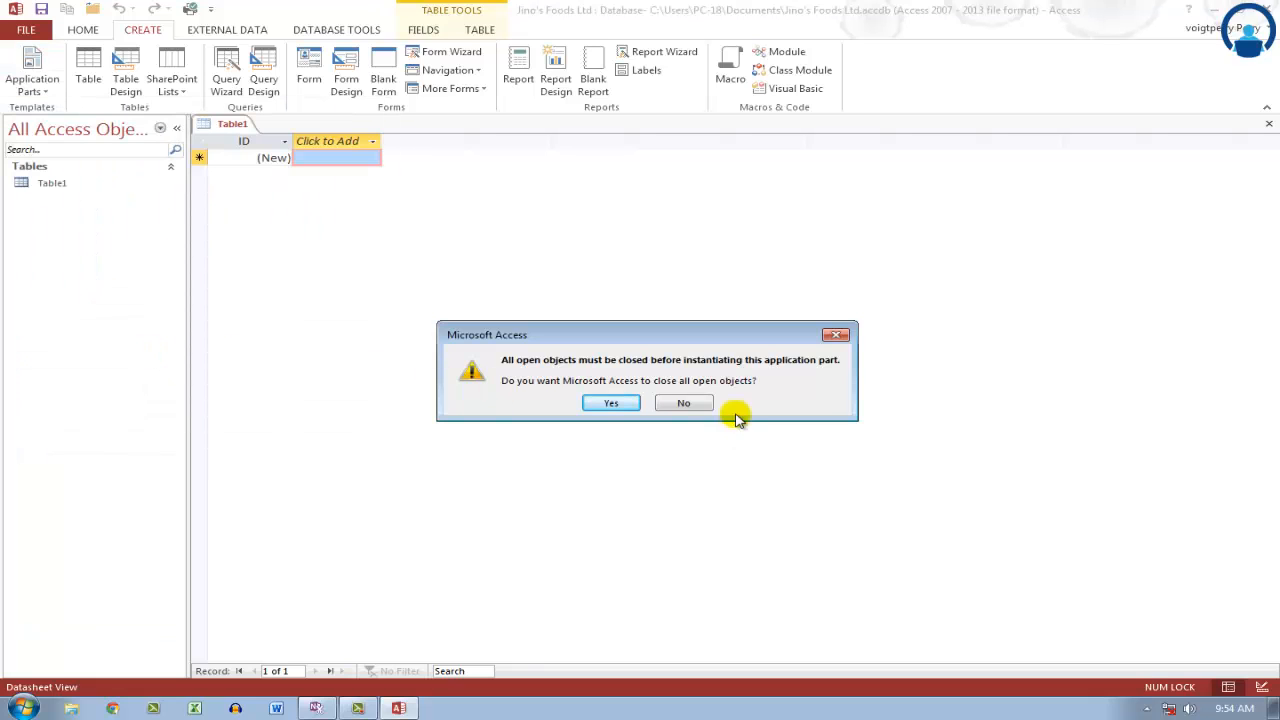
pyautogui.click(597, 405)
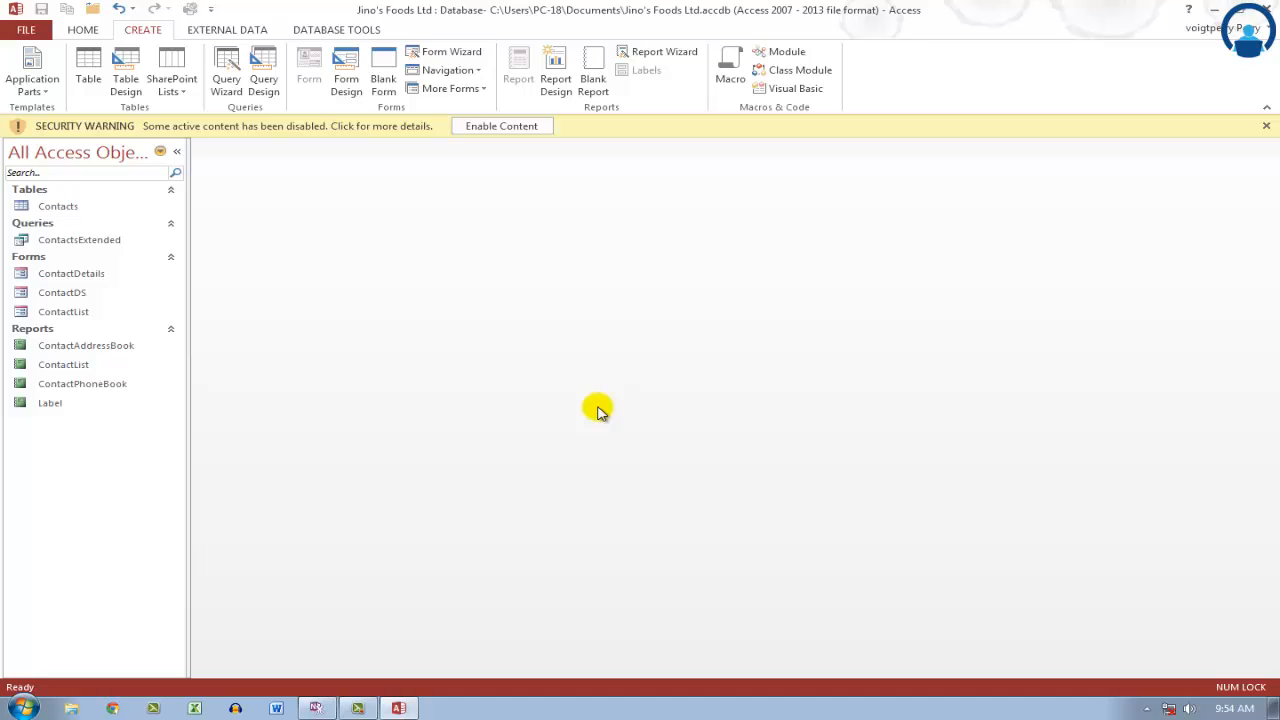
pyautogui.click(534, 126)
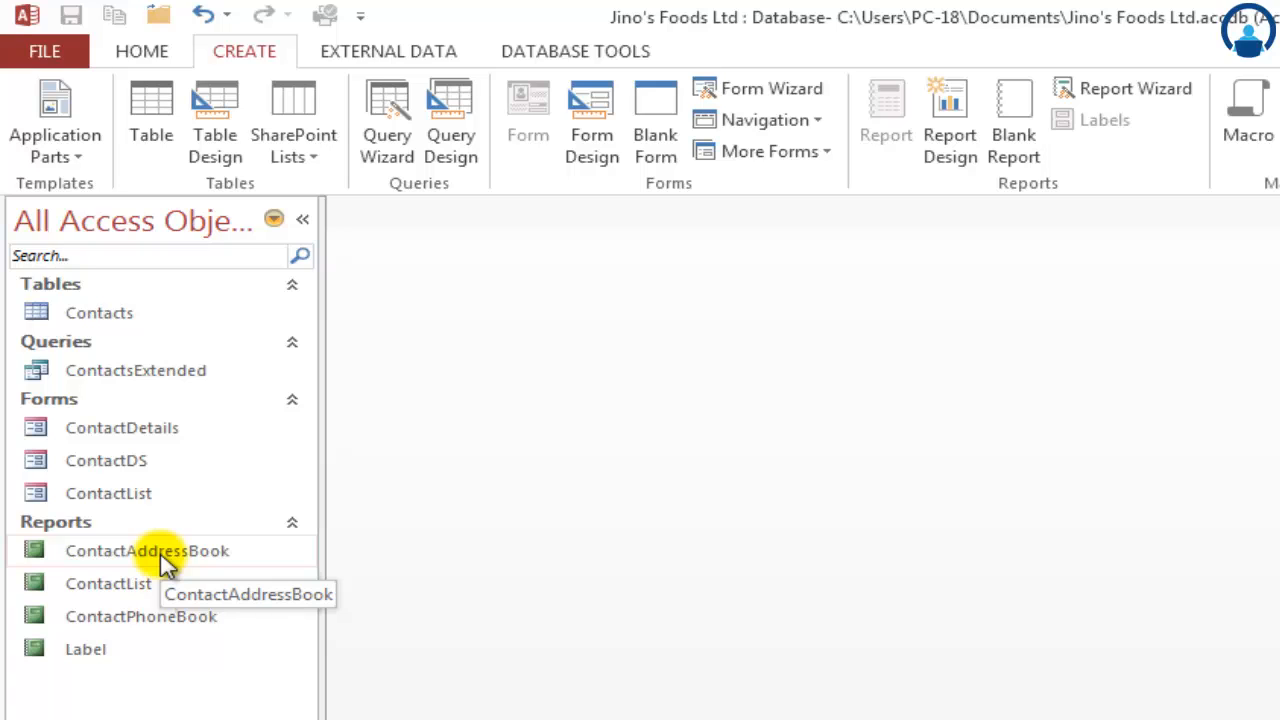
# Delete the ContactsExtended query together with all the contact forms and reports, keeping only the Contacts table
pyautogui.click(80, 302)
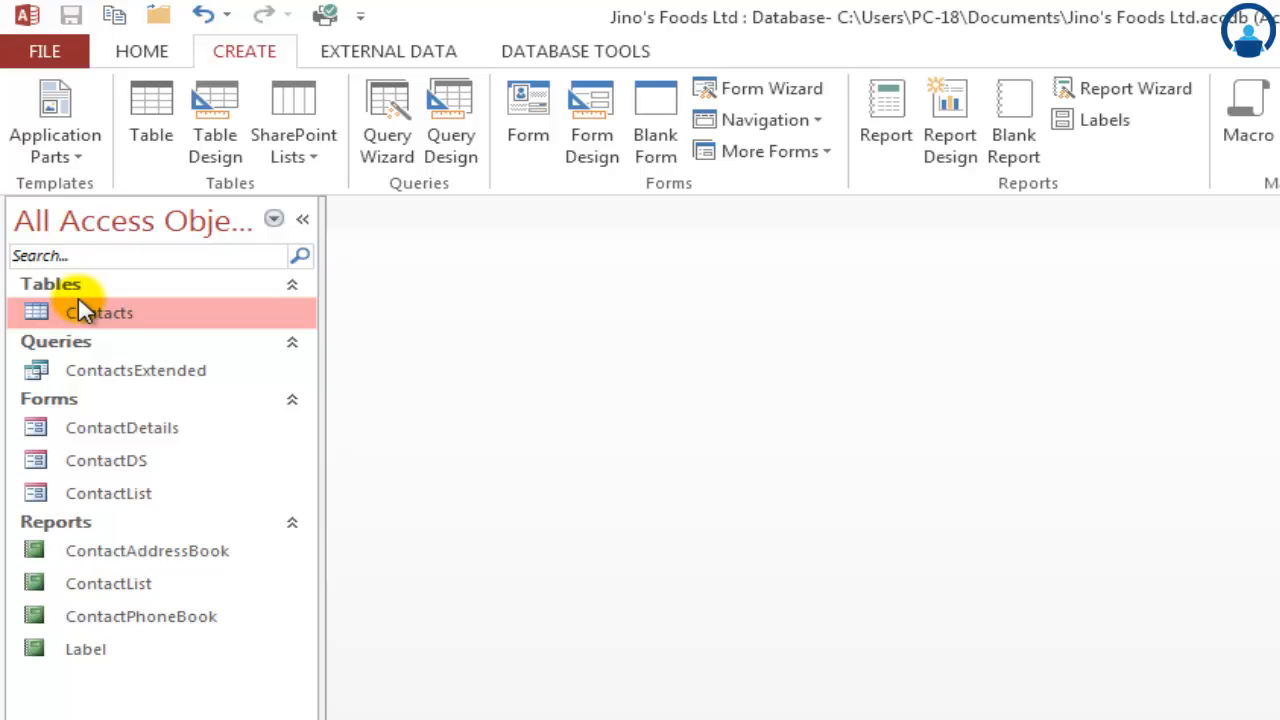
pyautogui.rightClick(165, 370)
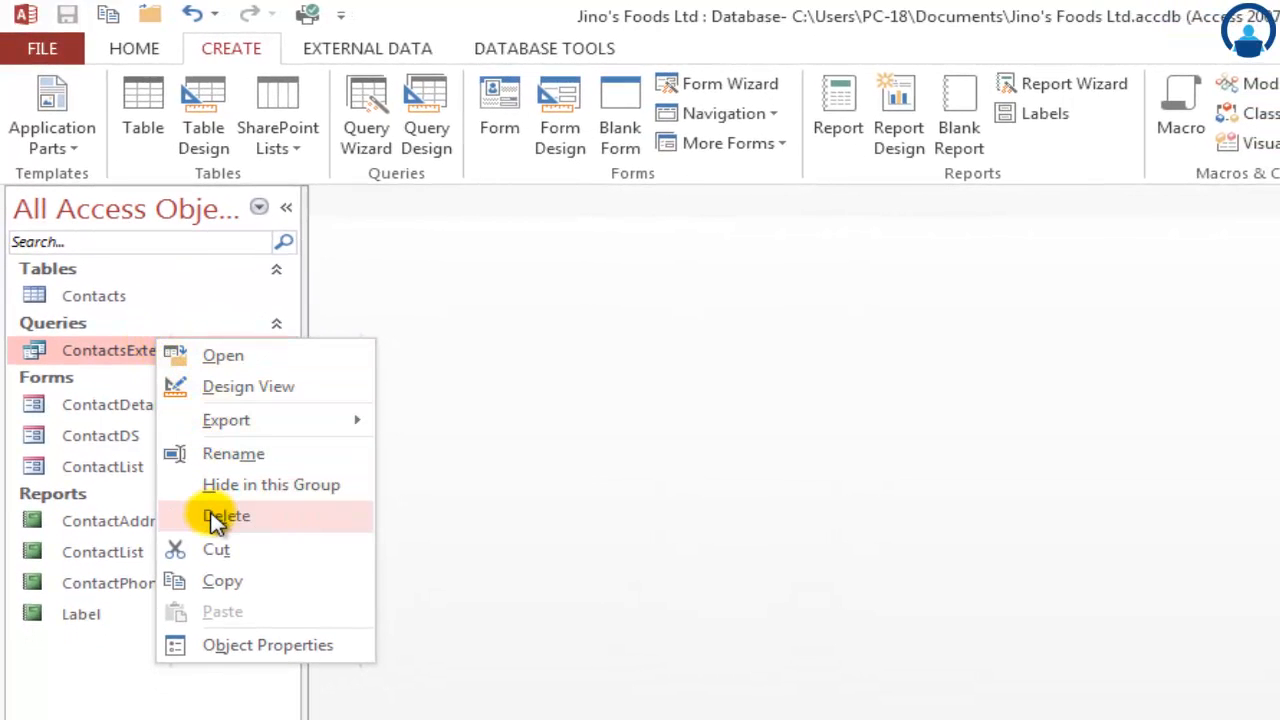
pyautogui.click(543, 489)
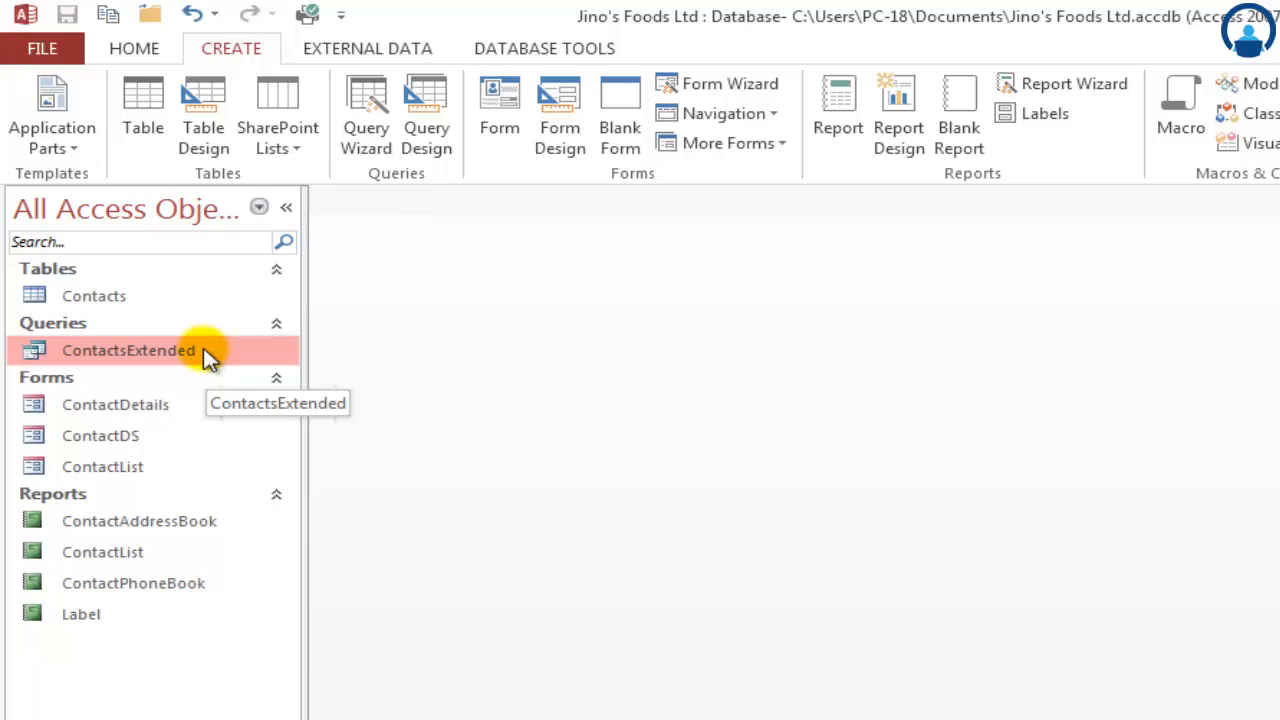
pyautogui.keyDown('shift'); pyautogui.click(92, 618); pyautogui.keyUp('shift')
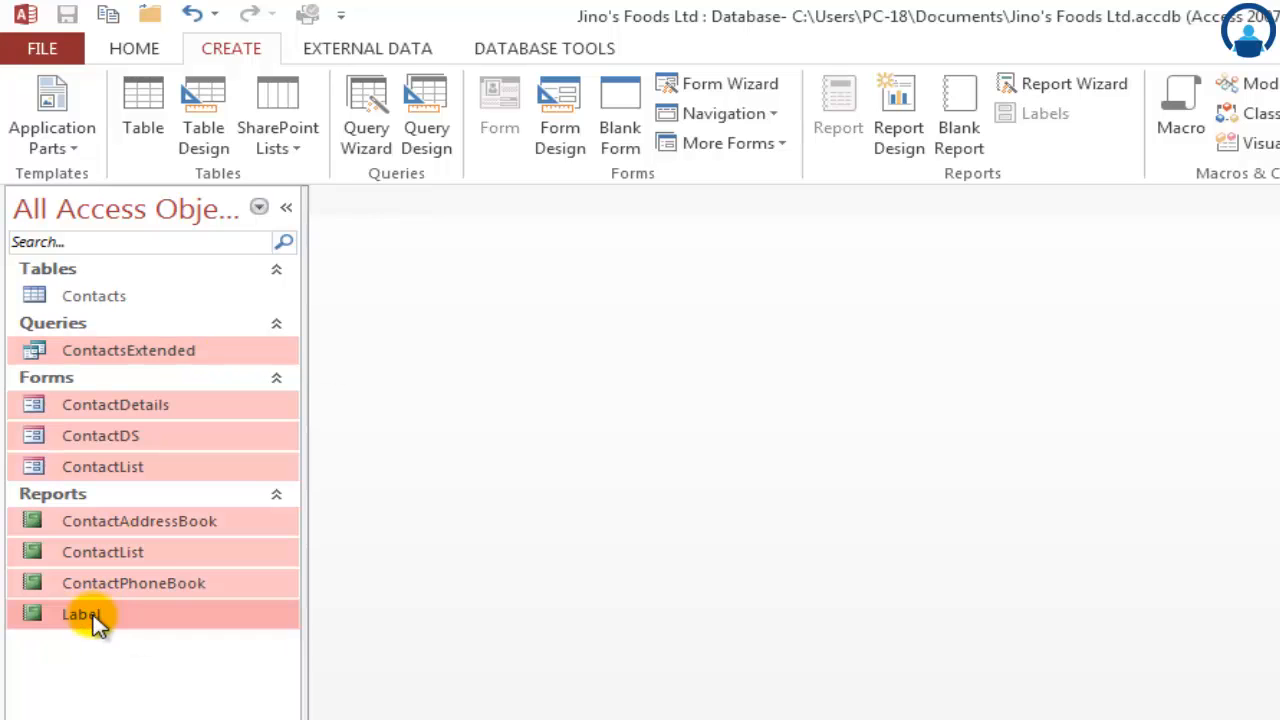
pyautogui.press('Delete')
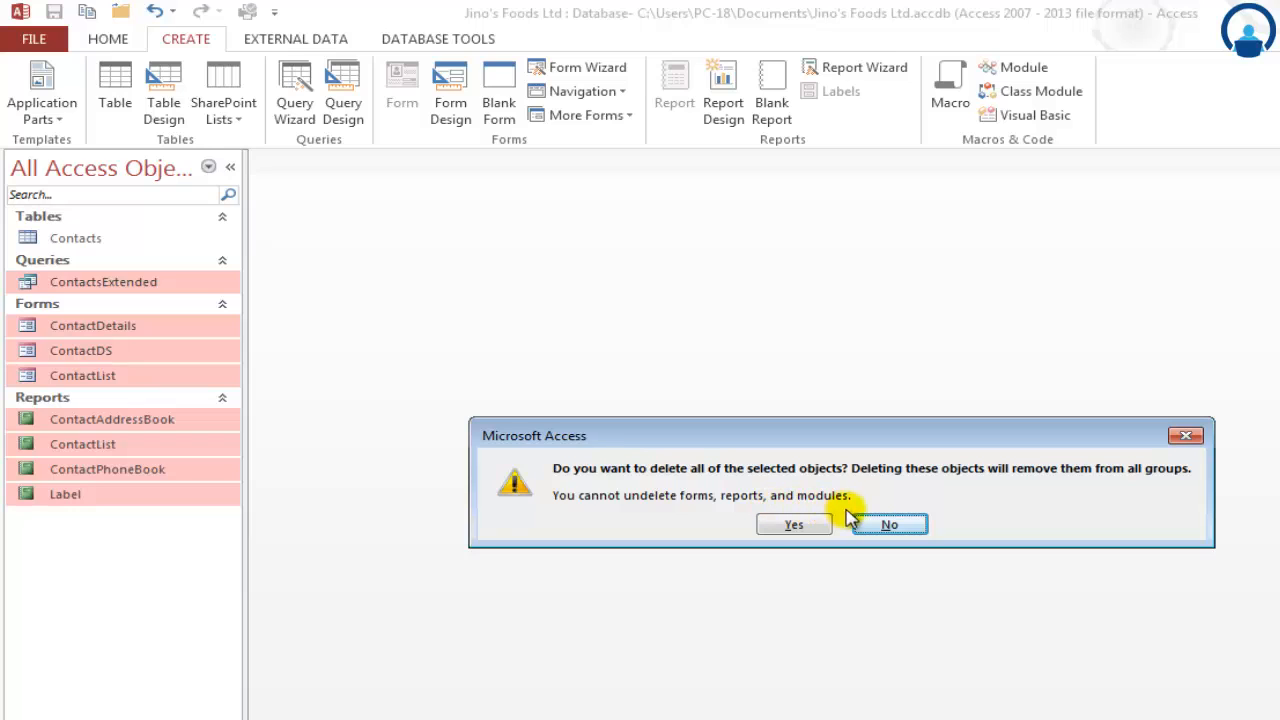
pyautogui.click(795, 525)
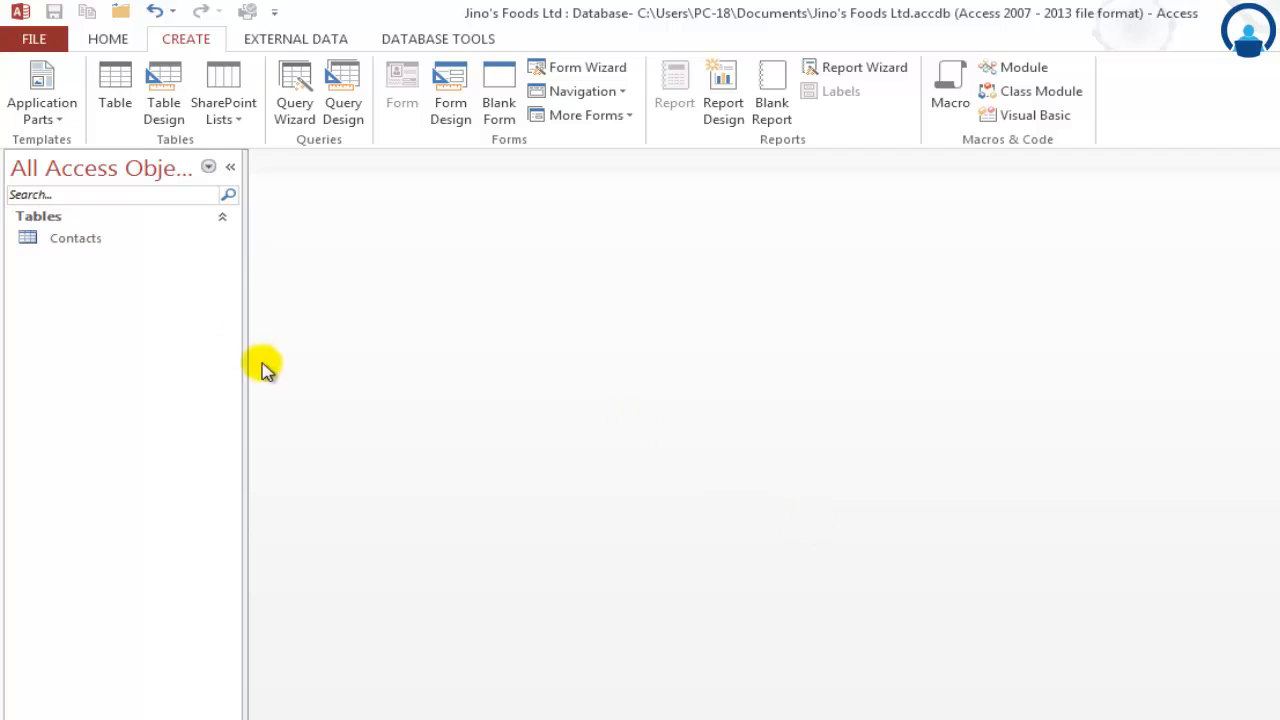
# Rename the Contacts table as Customers
pyautogui.click(154, 245)
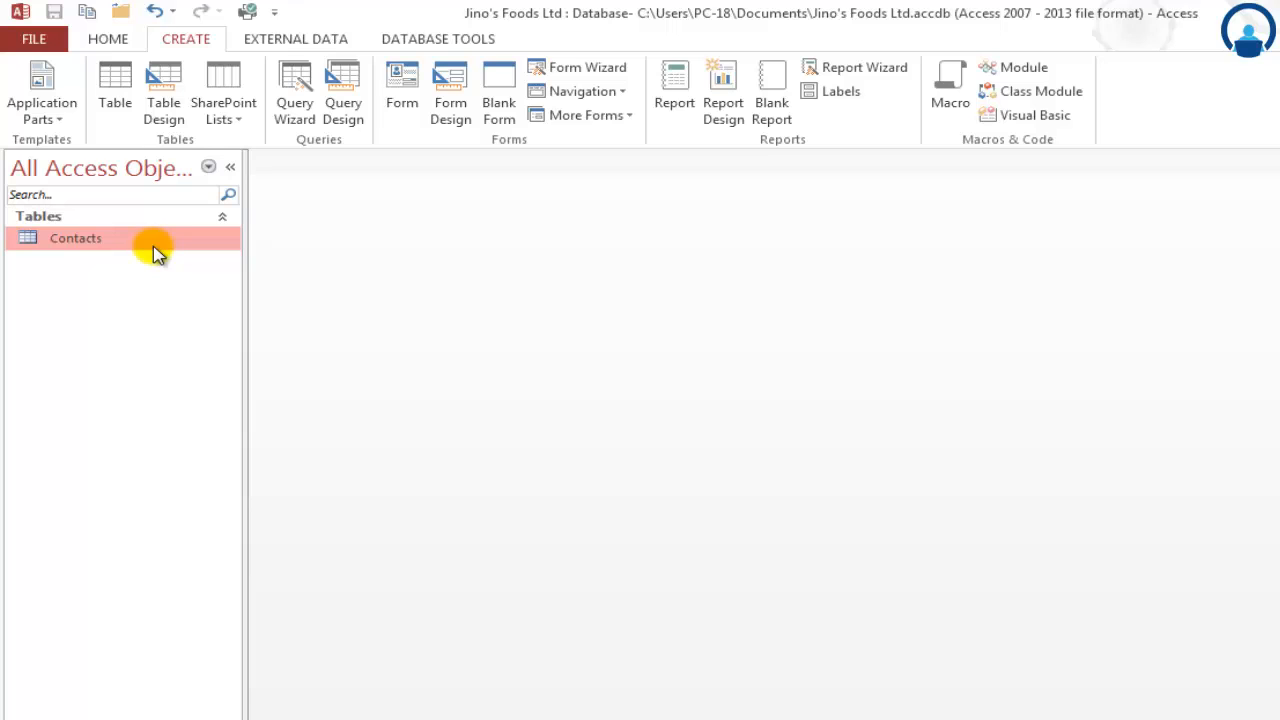
pyautogui.rightClick(155, 251)
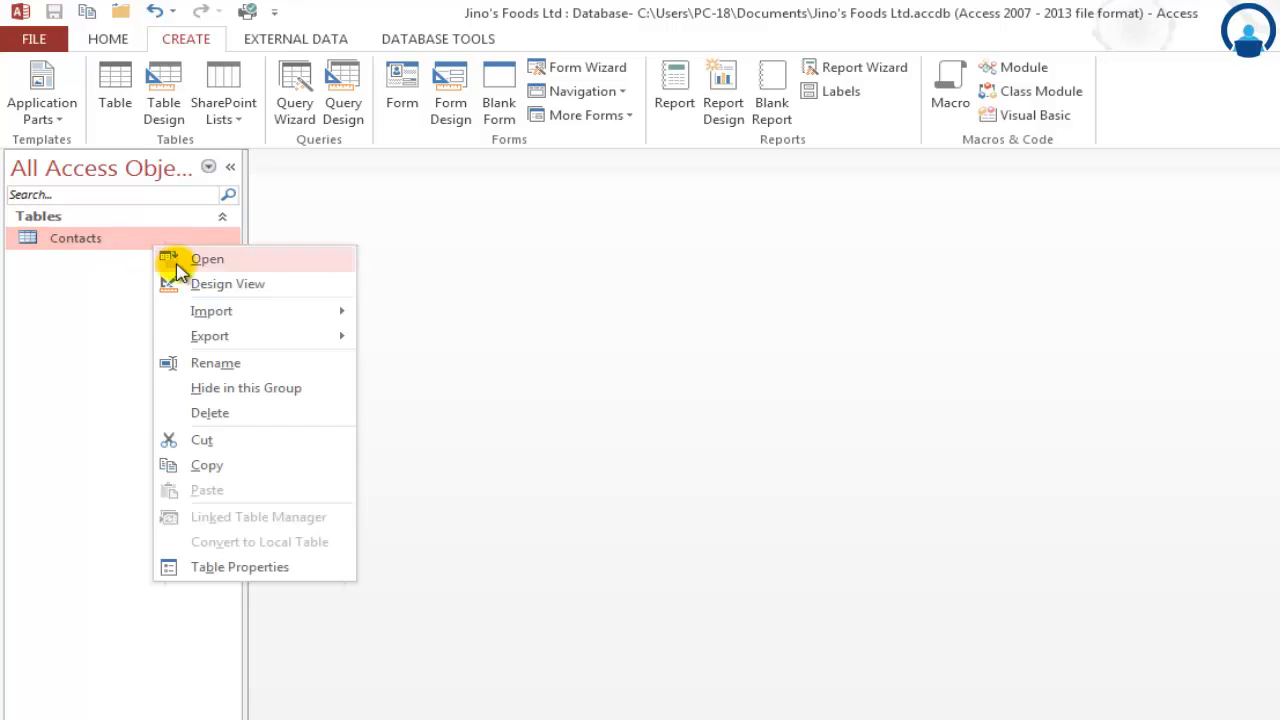
pyautogui.click(225, 364)
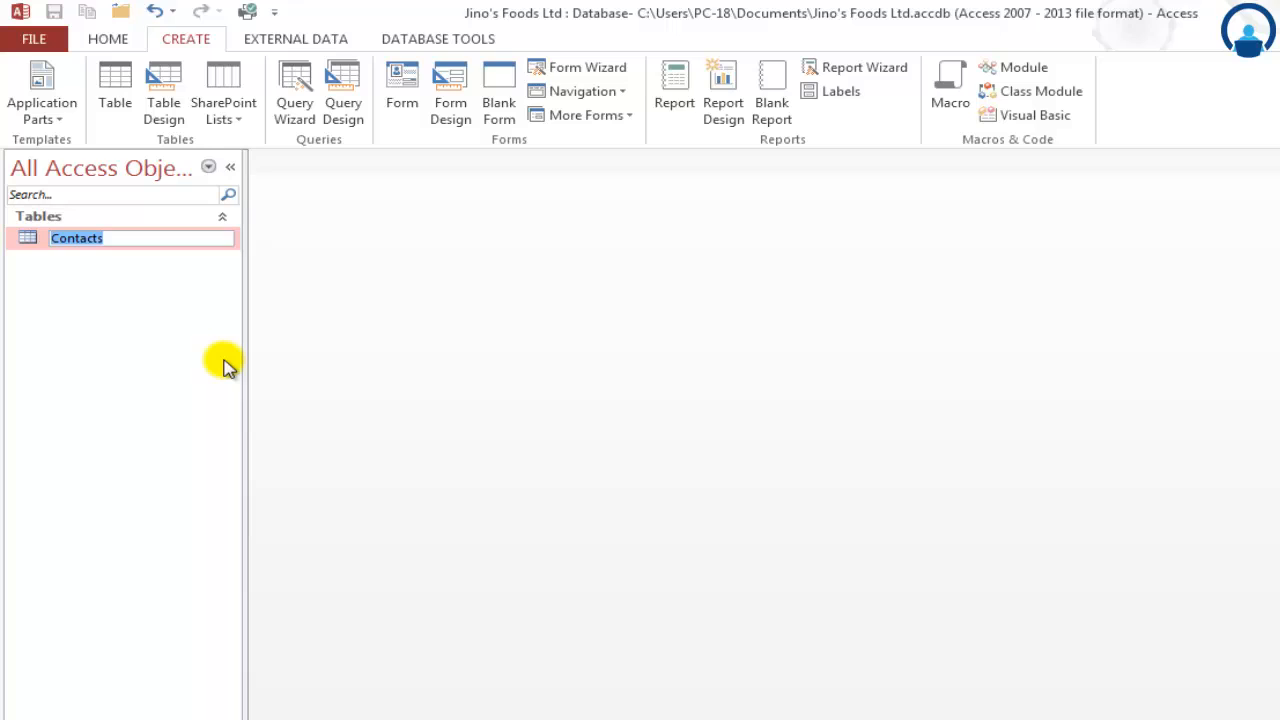
pyautogui.write('Customers')
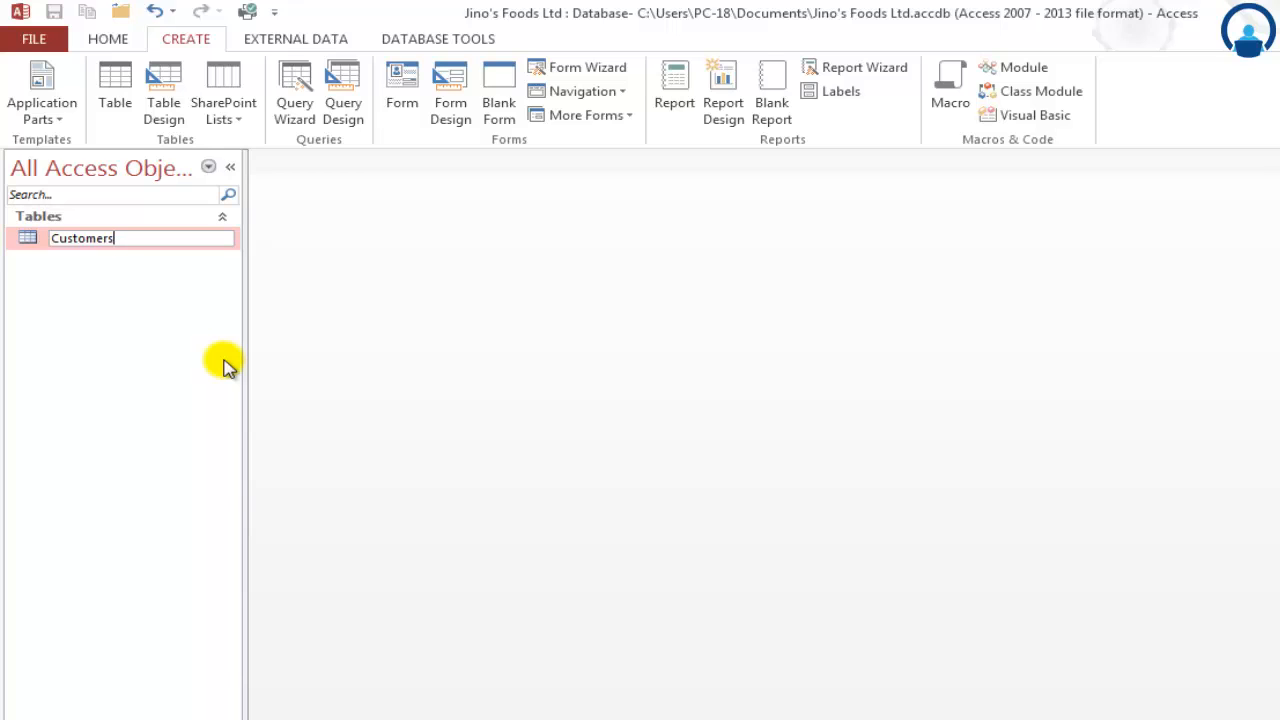
pyautogui.press('Return')
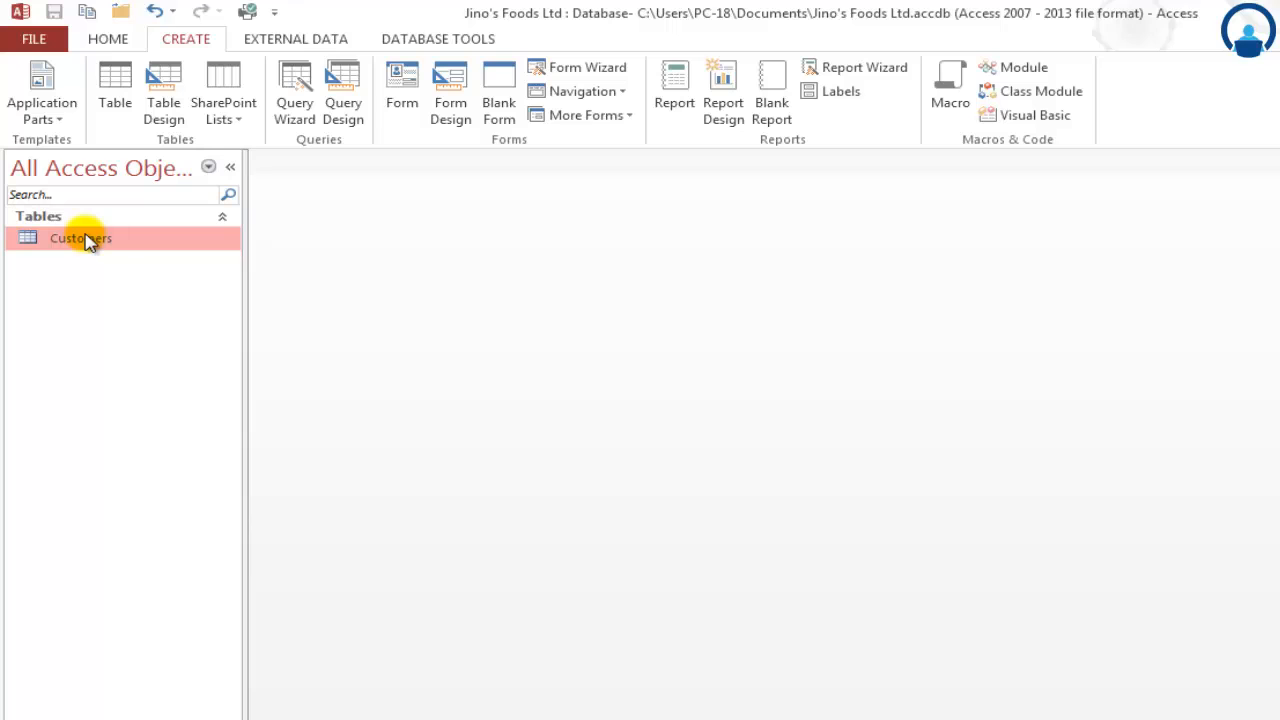
# Open the Customers table in Datasheet view and look over its columns
pyautogui.doubleClick(88, 240)
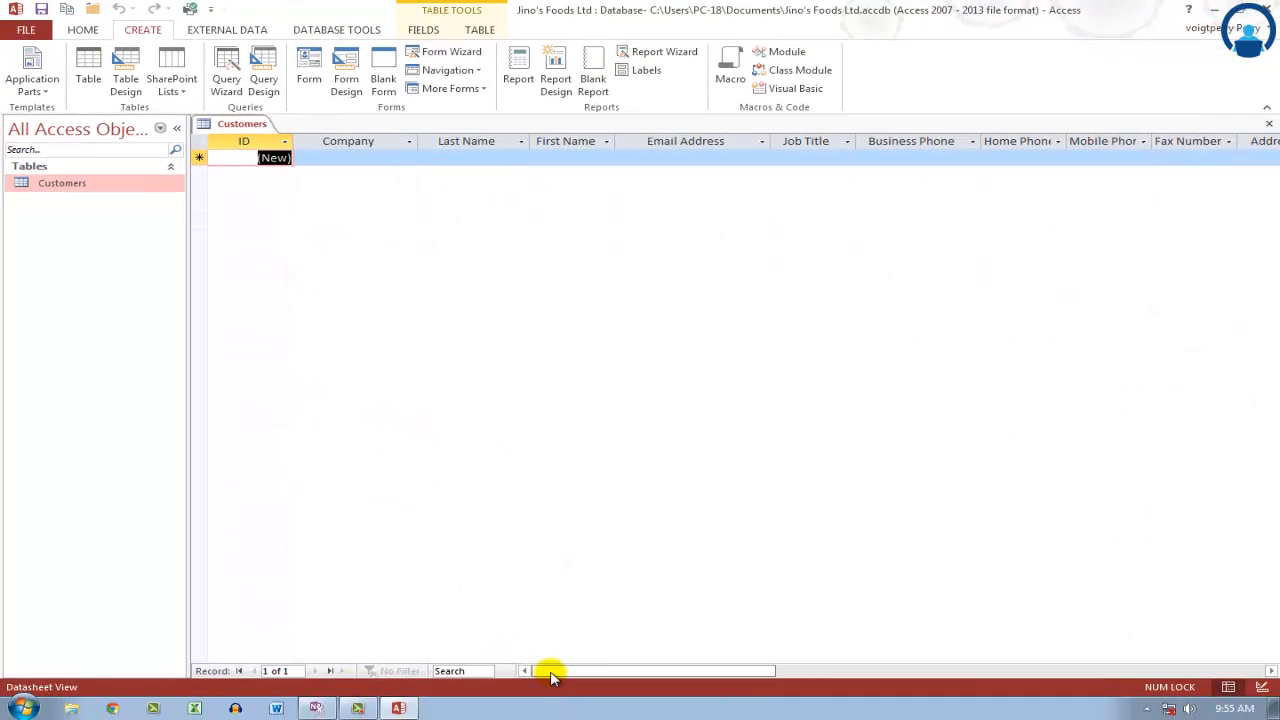
pyautogui.moveTo(551, 671)
pyautogui.mouseDown()
pyautogui.moveTo(950, 683)
pyautogui.moveTo(493, 669)
pyautogui.mouseUp()
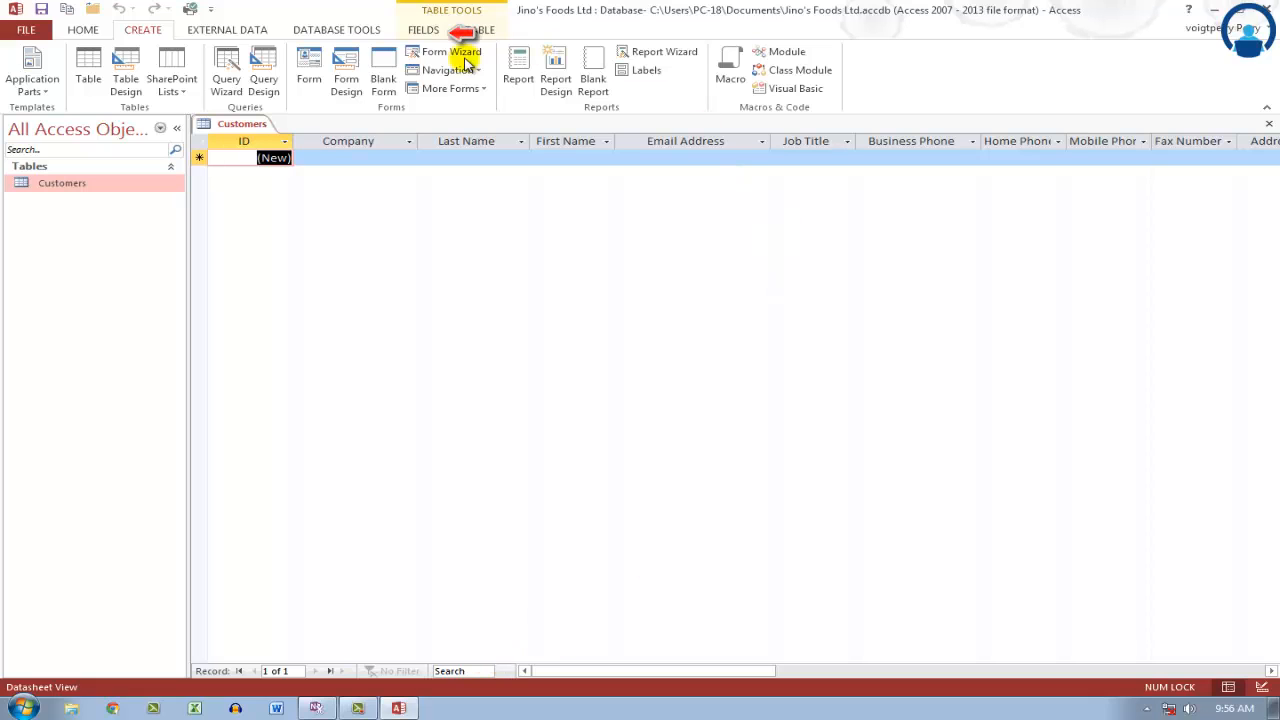
# Check the data type and field properties of the ID, Company, Last Name, First Name and ZIP/Postal Code fields
pyautogui.click(421, 30)
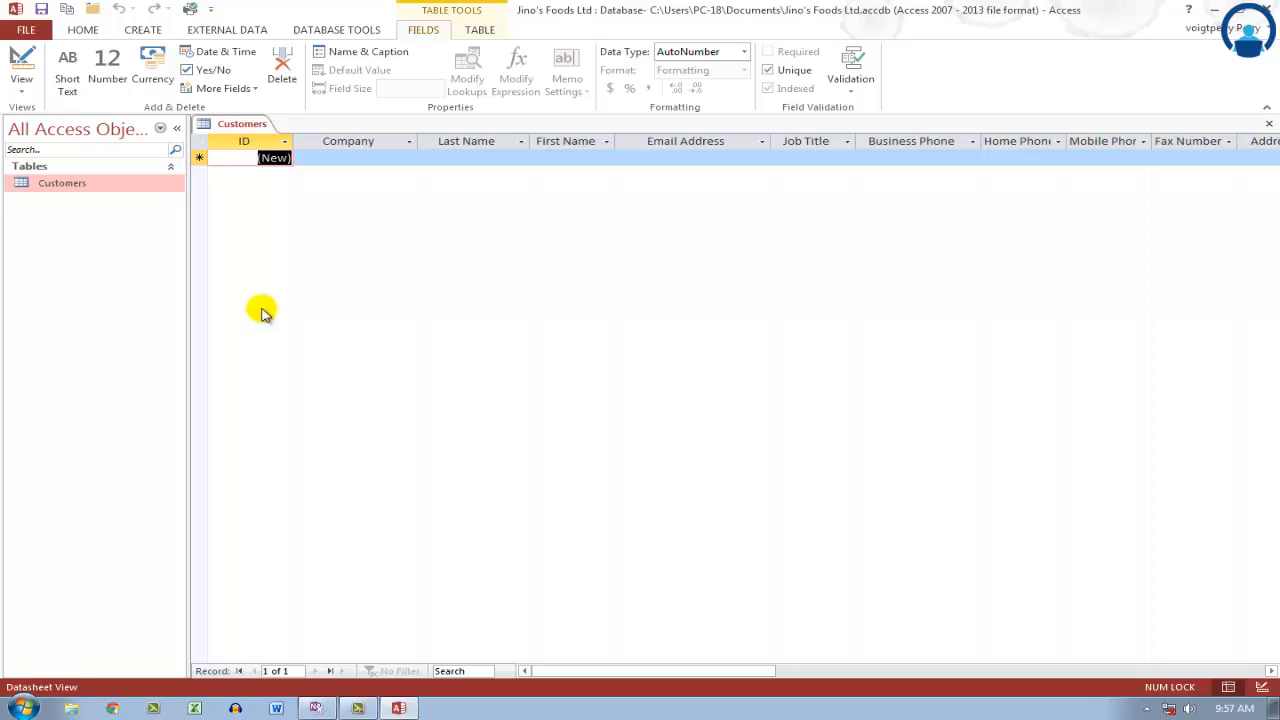
pyautogui.click(312, 157)
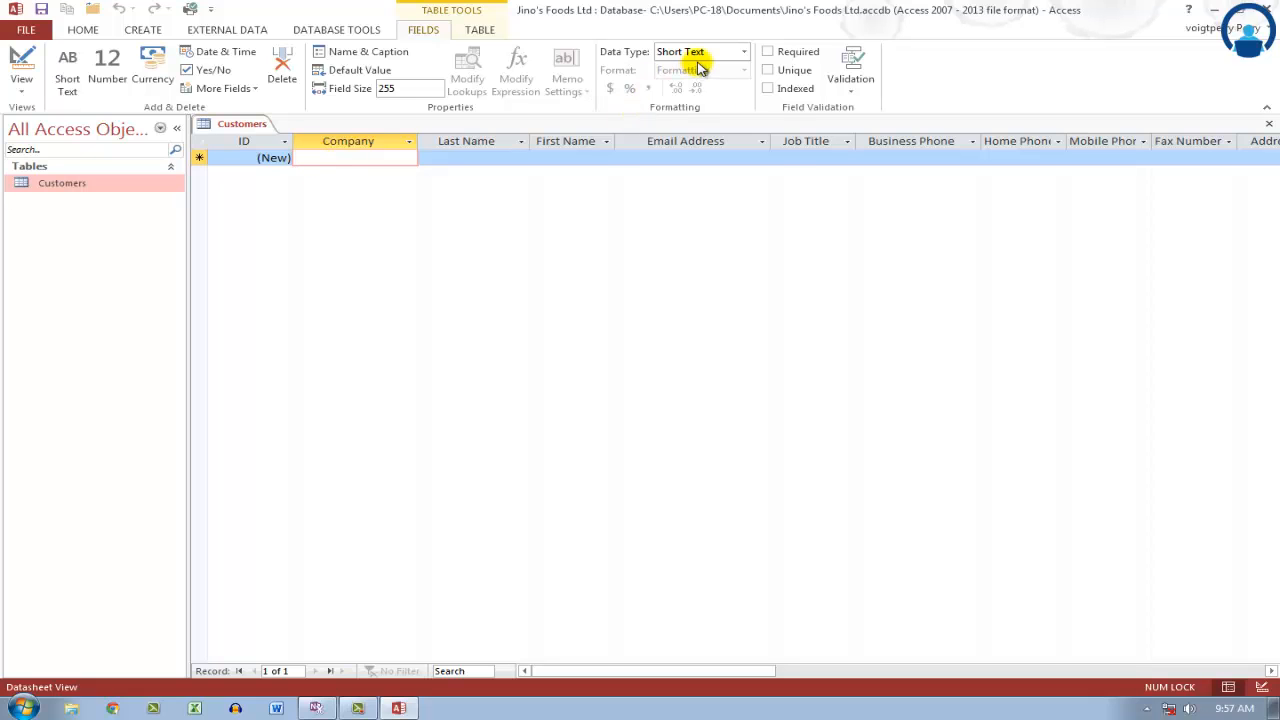
pyautogui.click(484, 157)
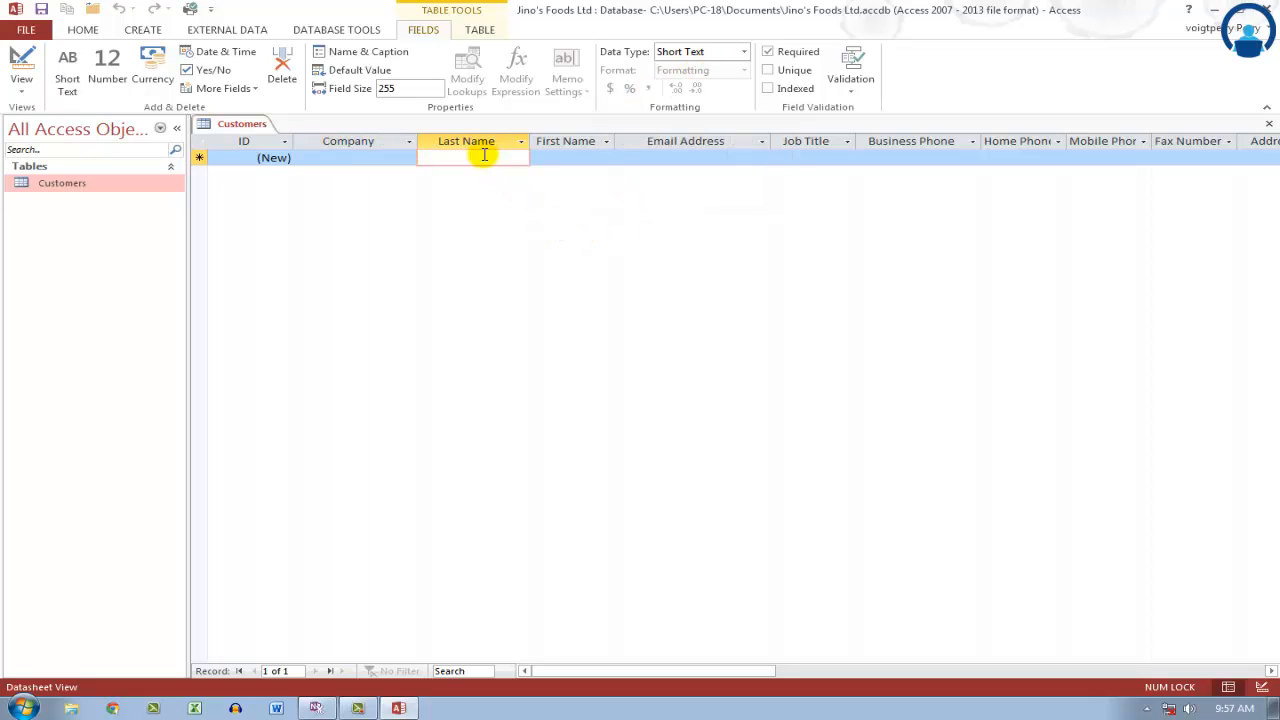
pyautogui.click(597, 158)
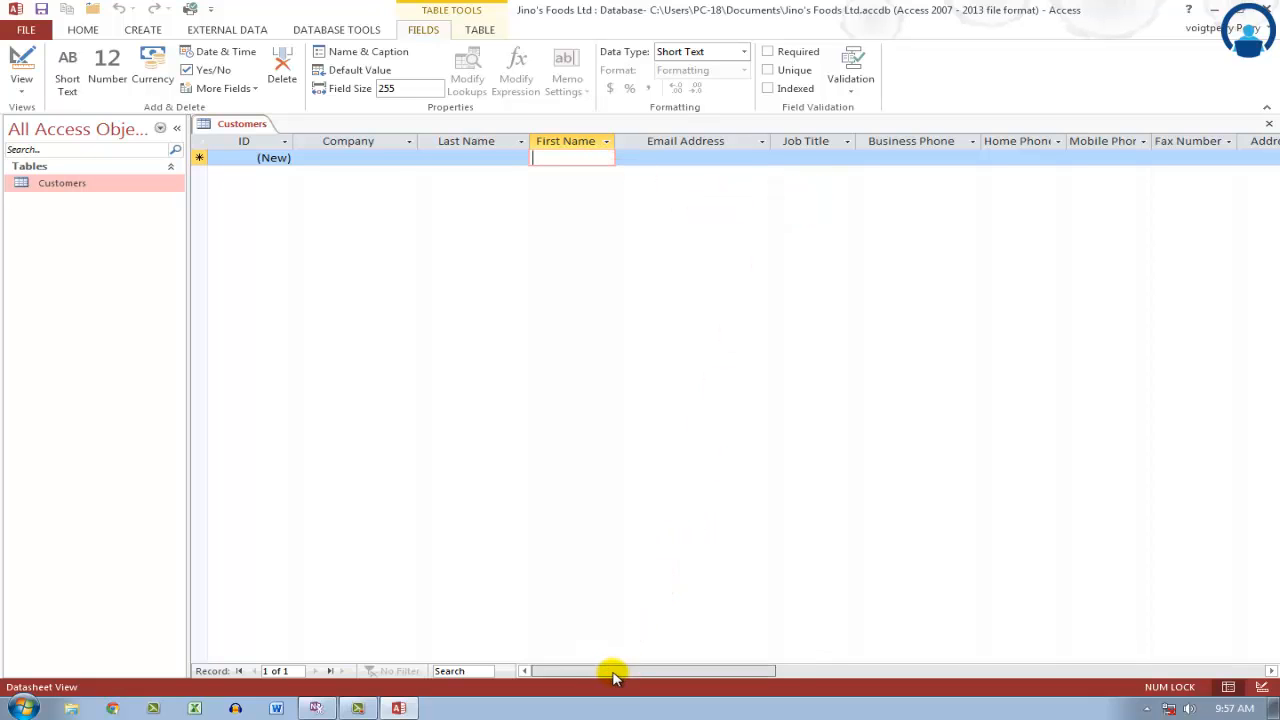
pyautogui.moveTo(613, 676); pyautogui.dragTo(760, 675)
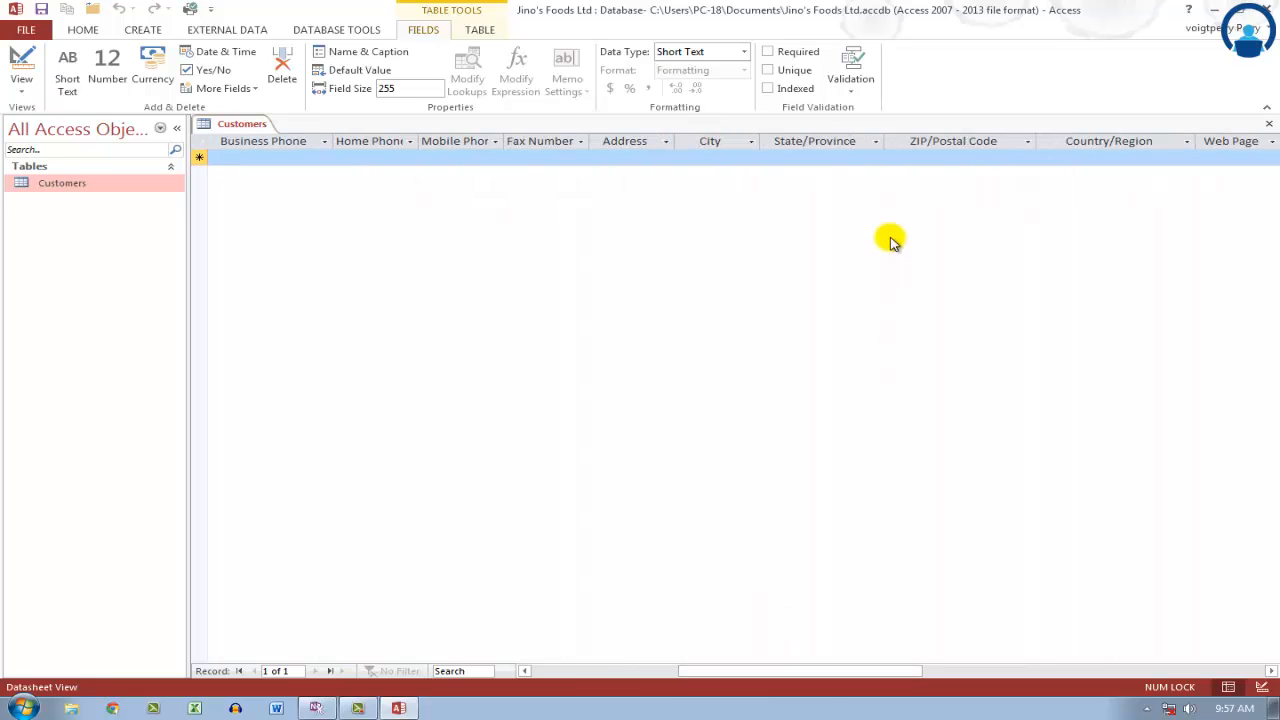
pyautogui.click(934, 157)
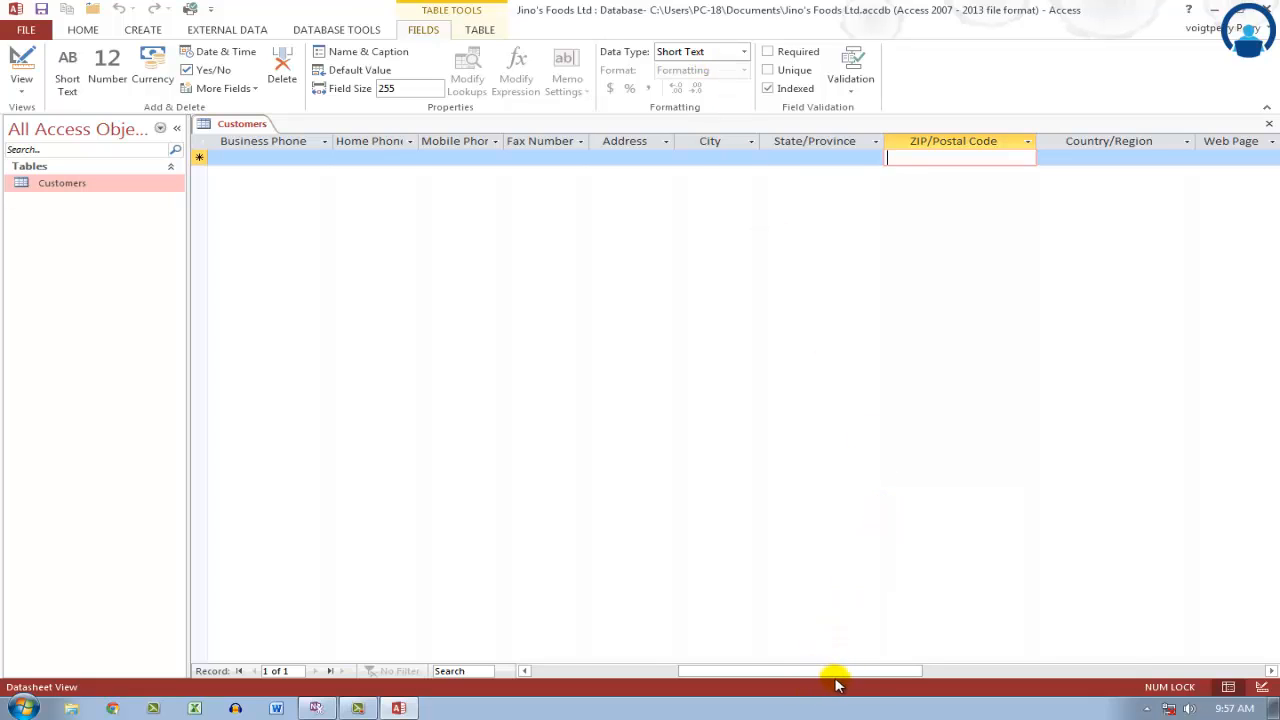
pyautogui.moveTo(851, 680); pyautogui.dragTo(900, 674)
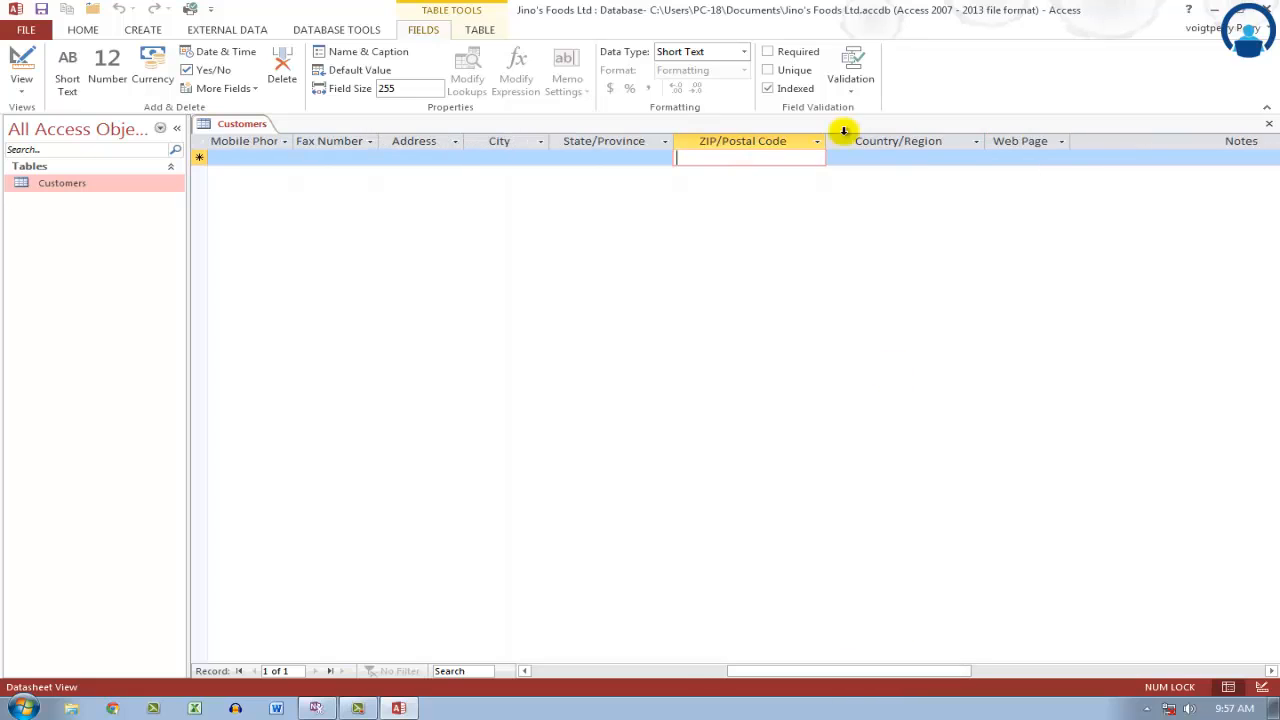
# Check the data types of the Web Page, Notes, Attachments, Contact Name and File As fields, including the types available for Notes
pyautogui.click(1005, 156)
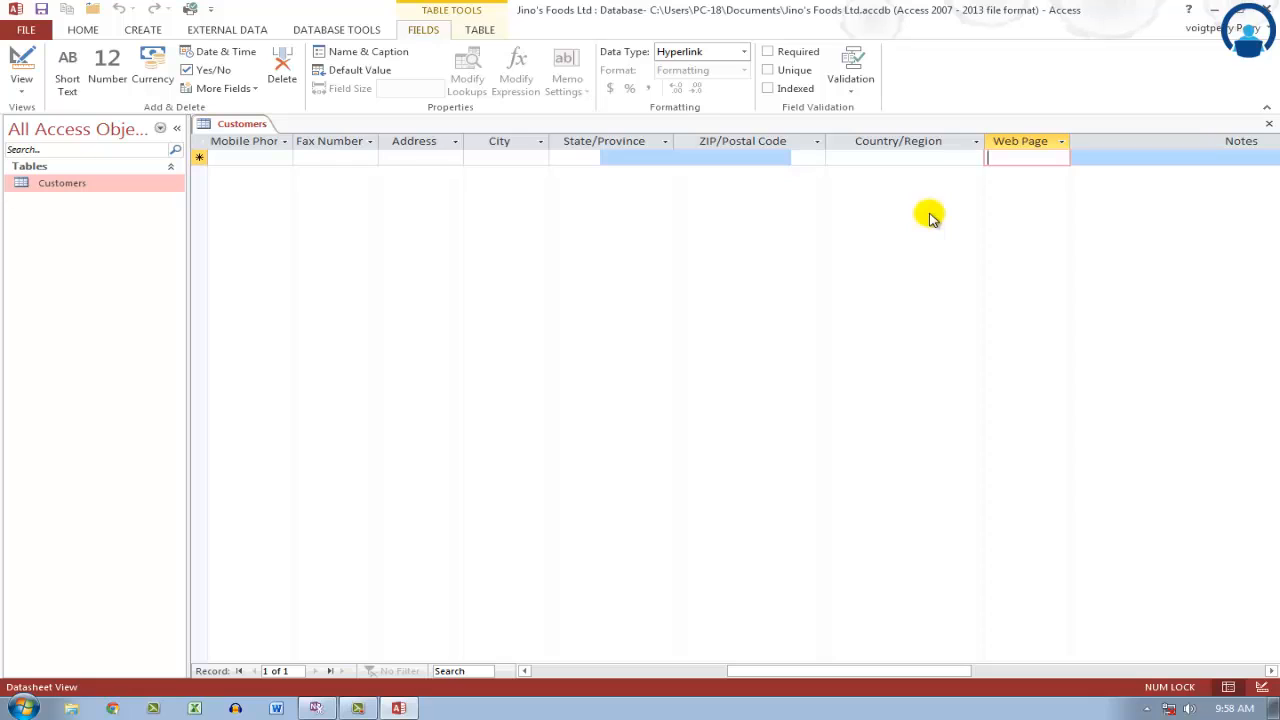
pyautogui.press('Tab')
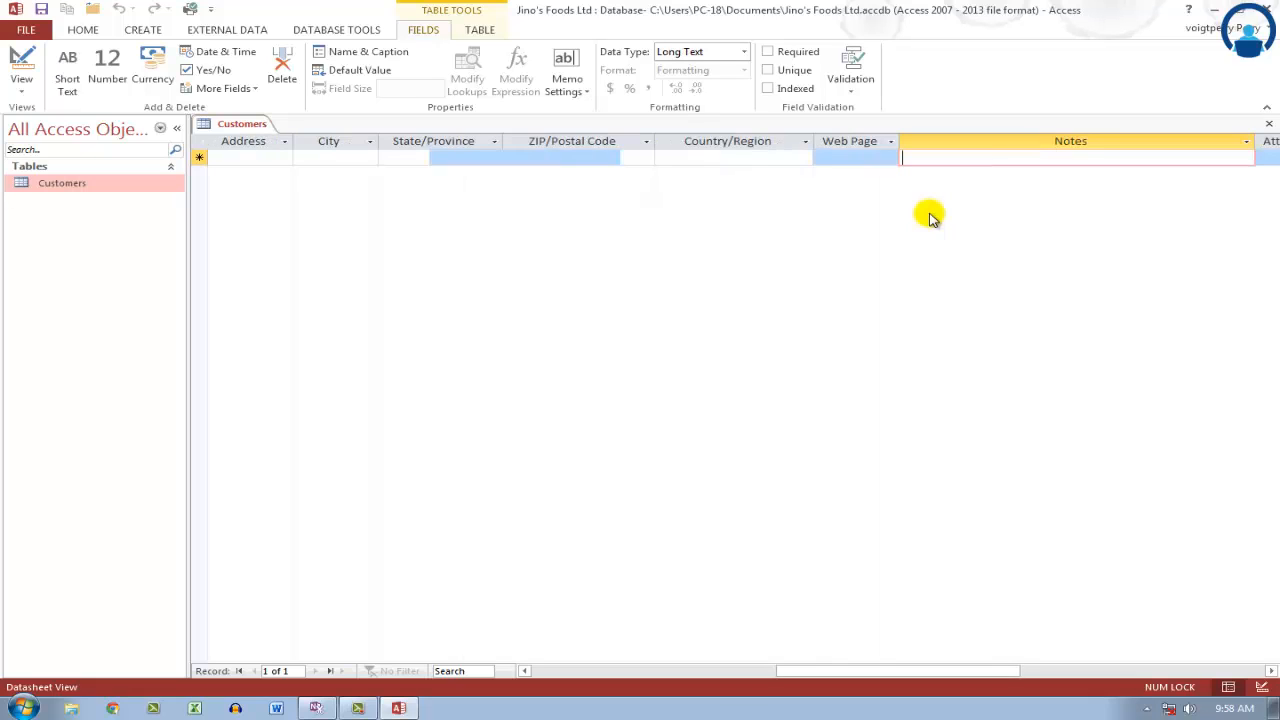
pyautogui.click(744, 51)
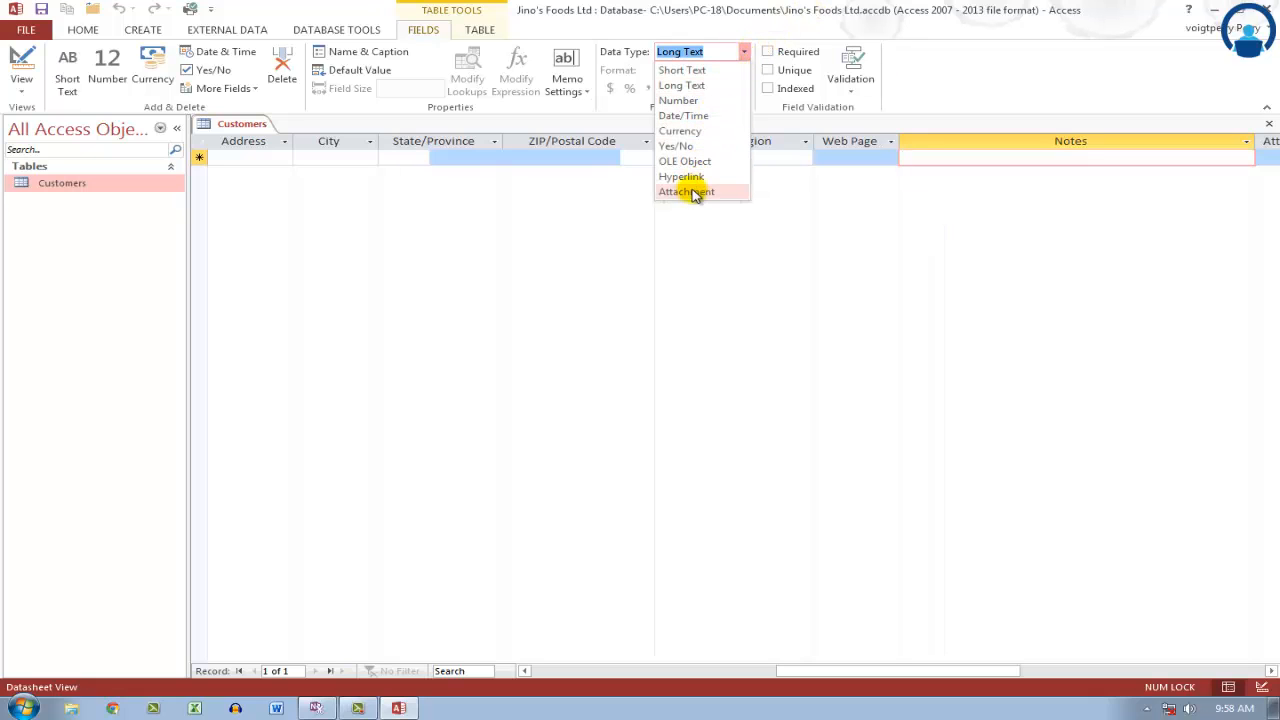
pyautogui.click(972, 157)
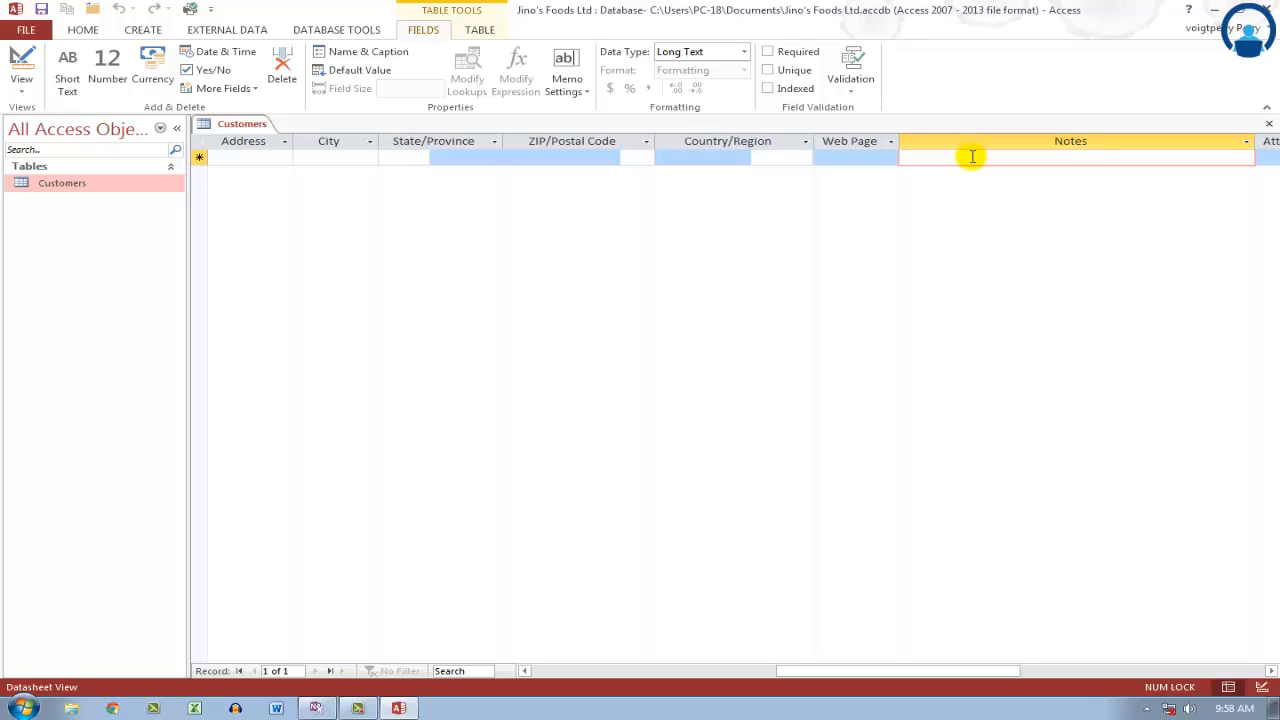
pyautogui.press('Tab')
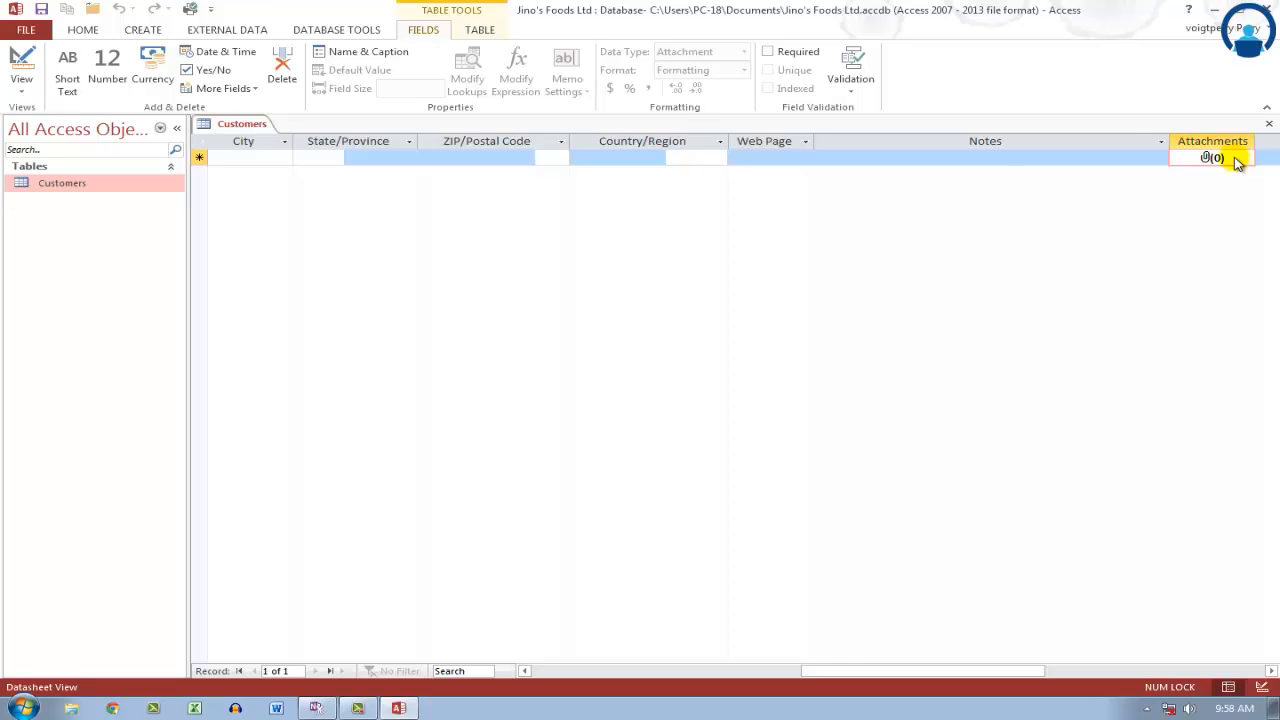
pyautogui.press('Tab')
pyautogui.press('Tab')
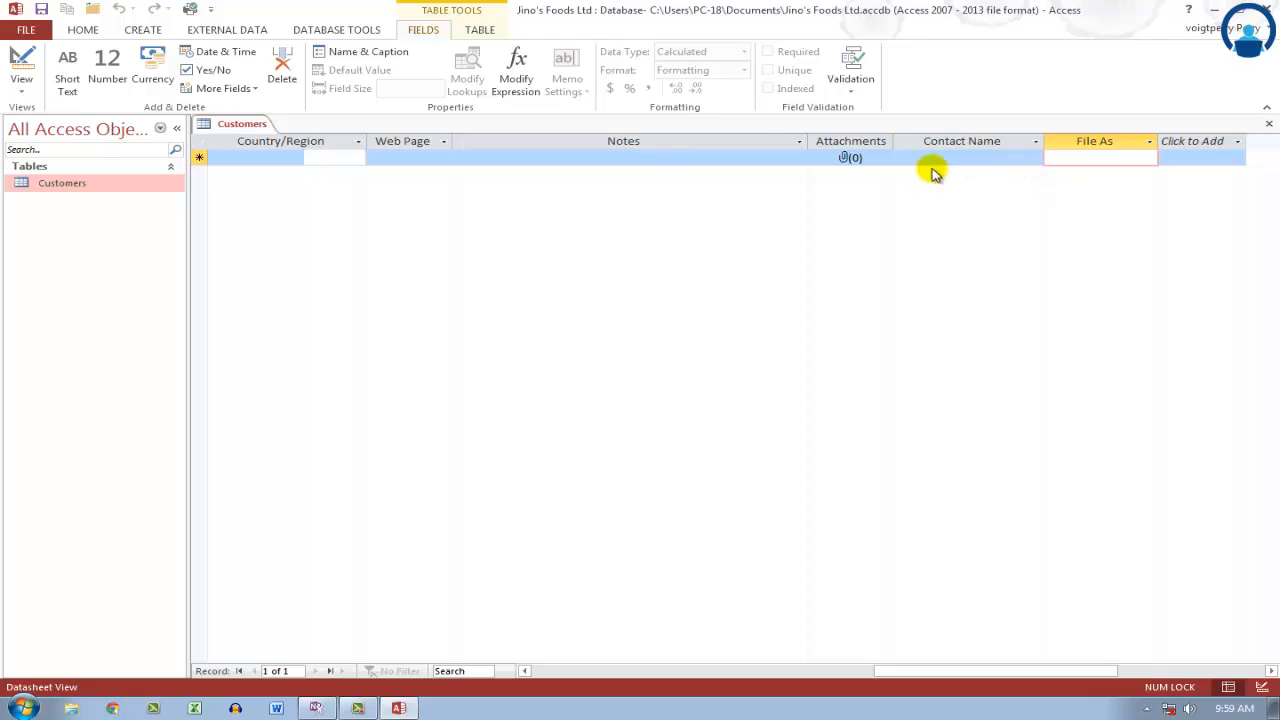
# Review the available data types for the Notes field again without changing it, and return to the table's first columns
pyautogui.click(619, 157)
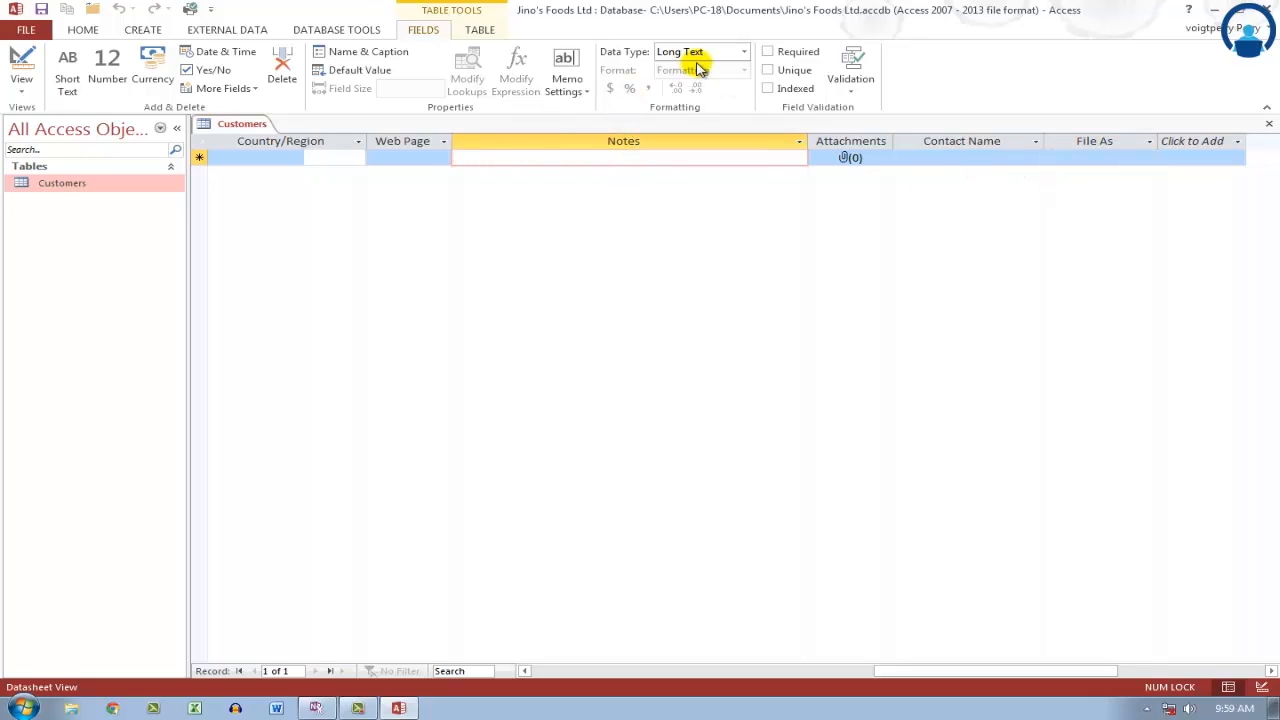
pyautogui.click(744, 52)
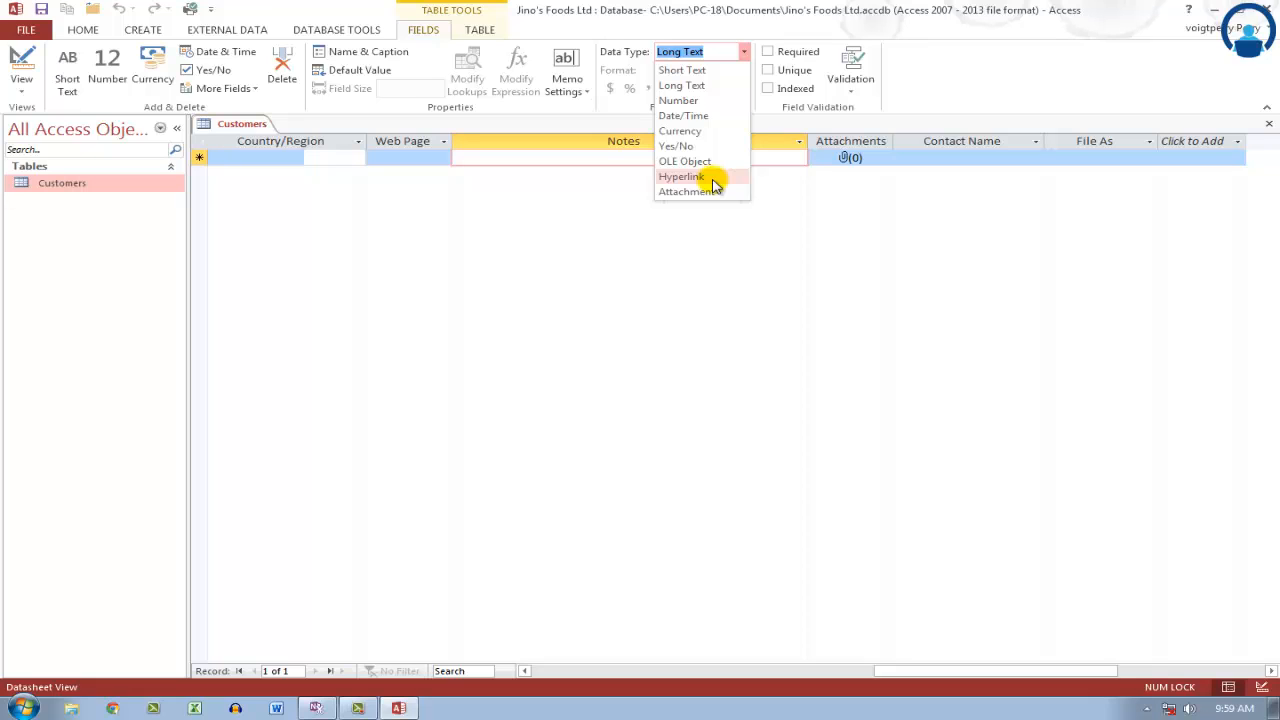
pyautogui.click(803, 231)
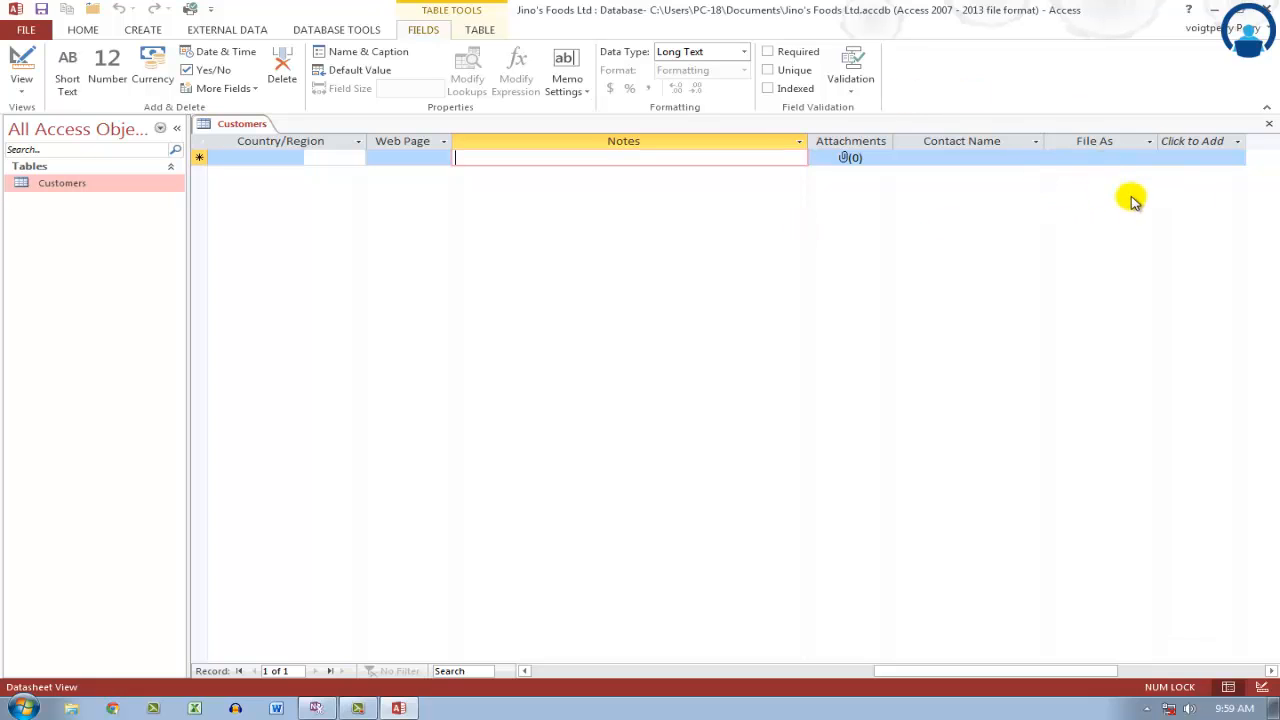
pyautogui.moveTo(997, 672); pyautogui.dragTo(534, 606)
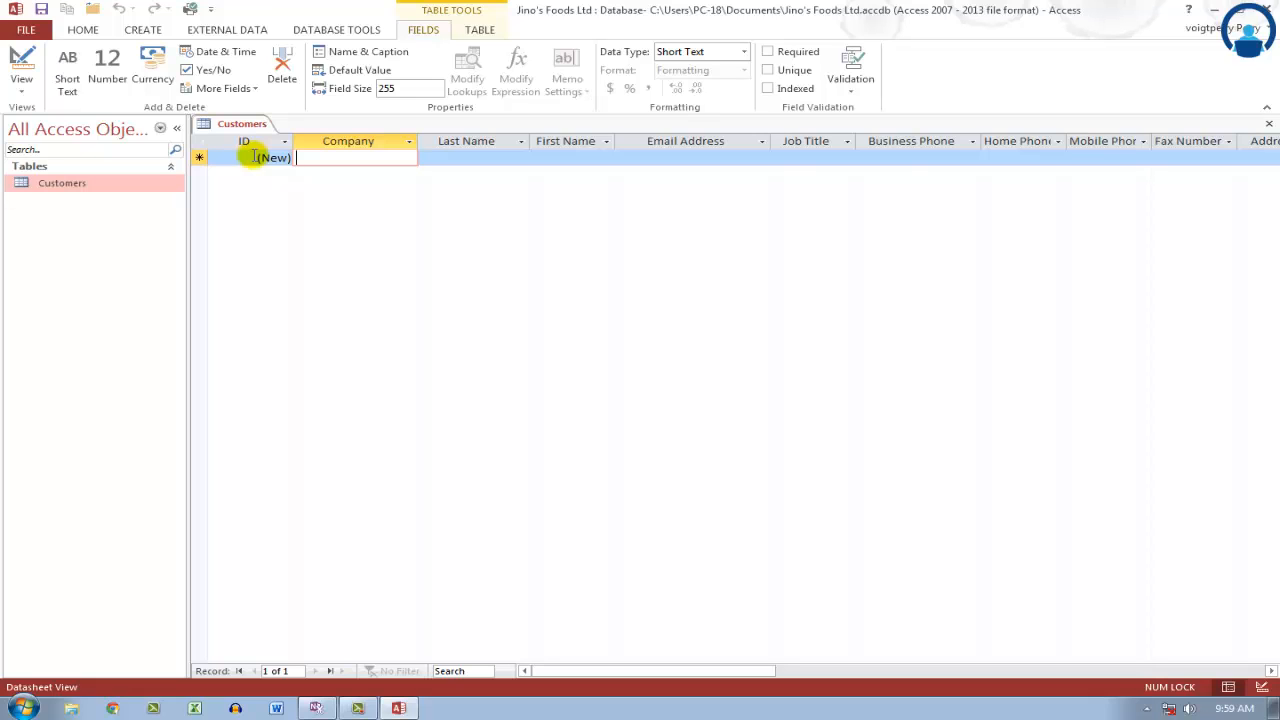
# Enter B's Beverages as the company in the first record of the Customers table
pyautogui.press('capslock')
pyautogui.write('B')
pyautogui.press('capslock')
pyautogui.write("'s")
pyautogui.press('capslock')
pyautogui.write('B')
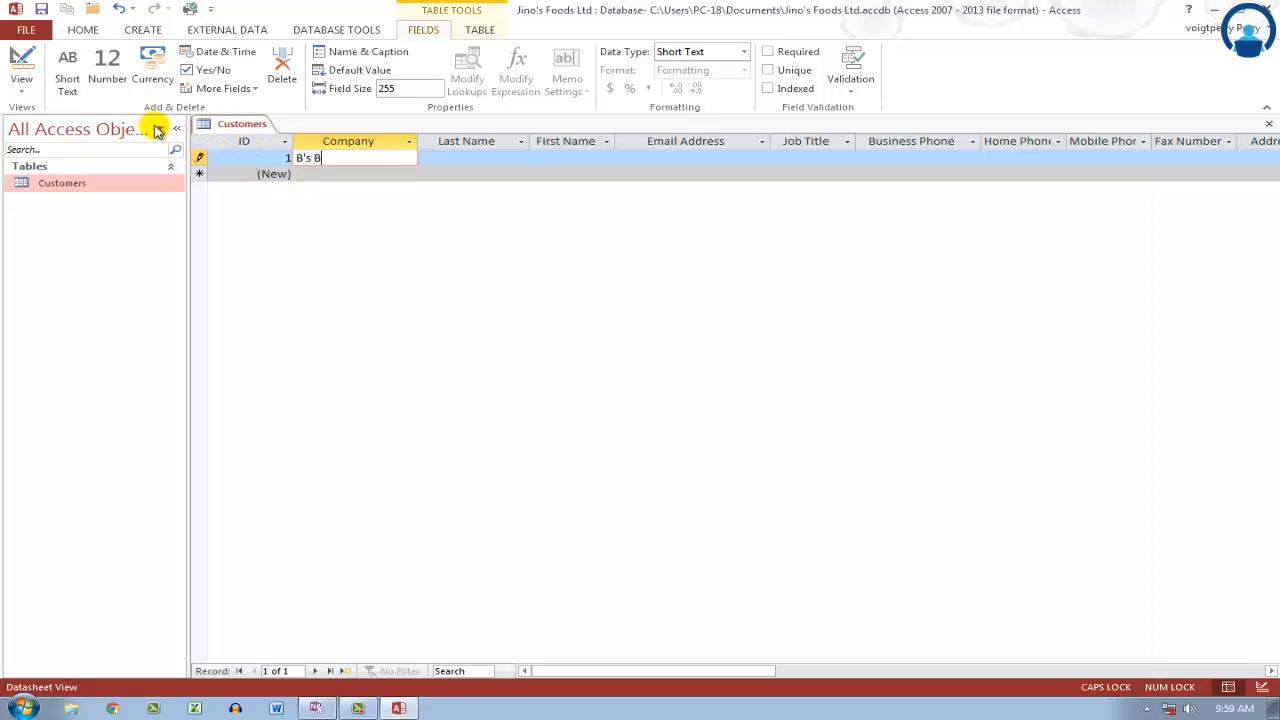
pyautogui.press('capslock')
pyautogui.write('everga')
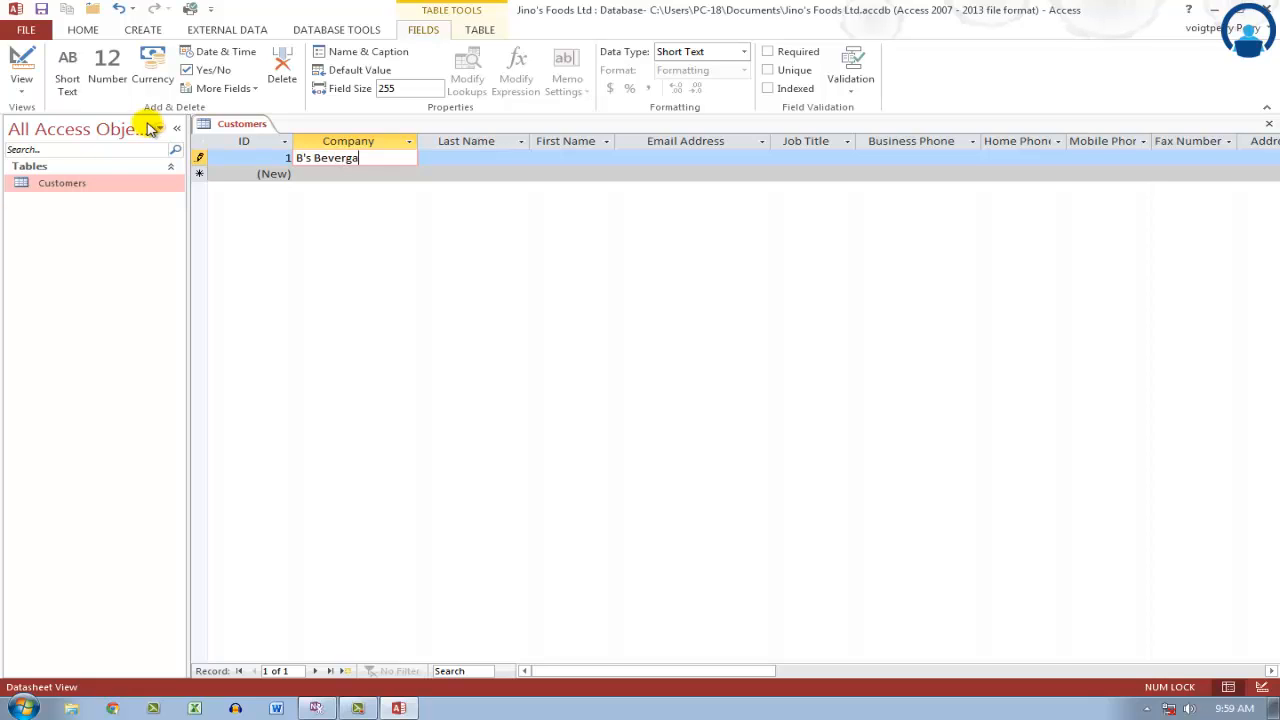
pyautogui.press('BackSpace')
pyautogui.press('BackSpace')
pyautogui.write('ages')
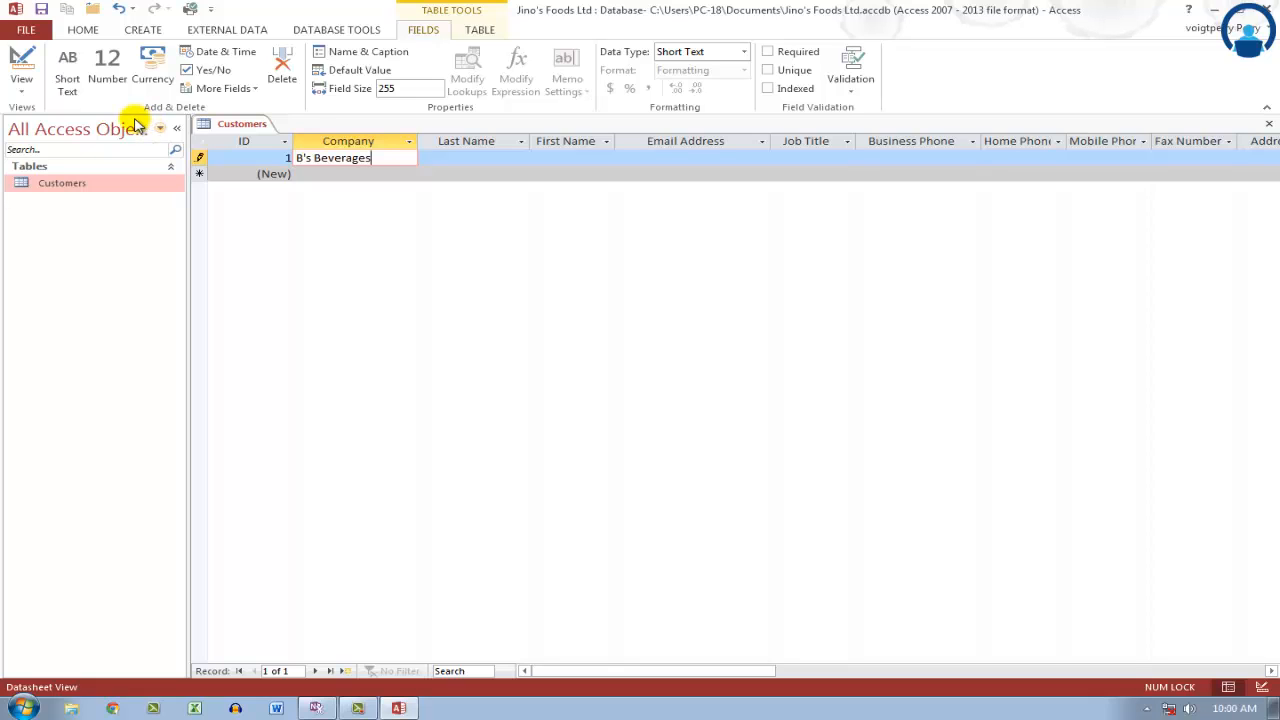
# Fill in the contact's last and first names in the B's Beverages record, commit it, and view its Contact Name and File As fields
pyautogui.click(477, 157)
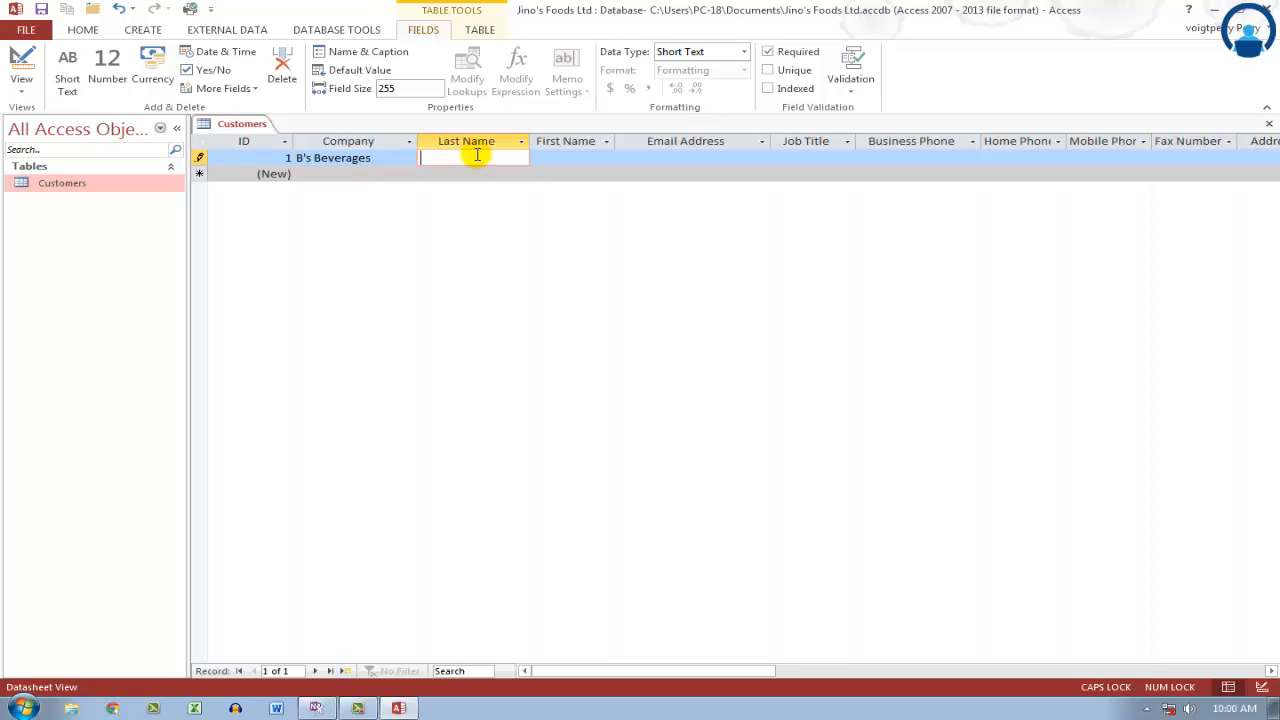
pyautogui.write('Albert')
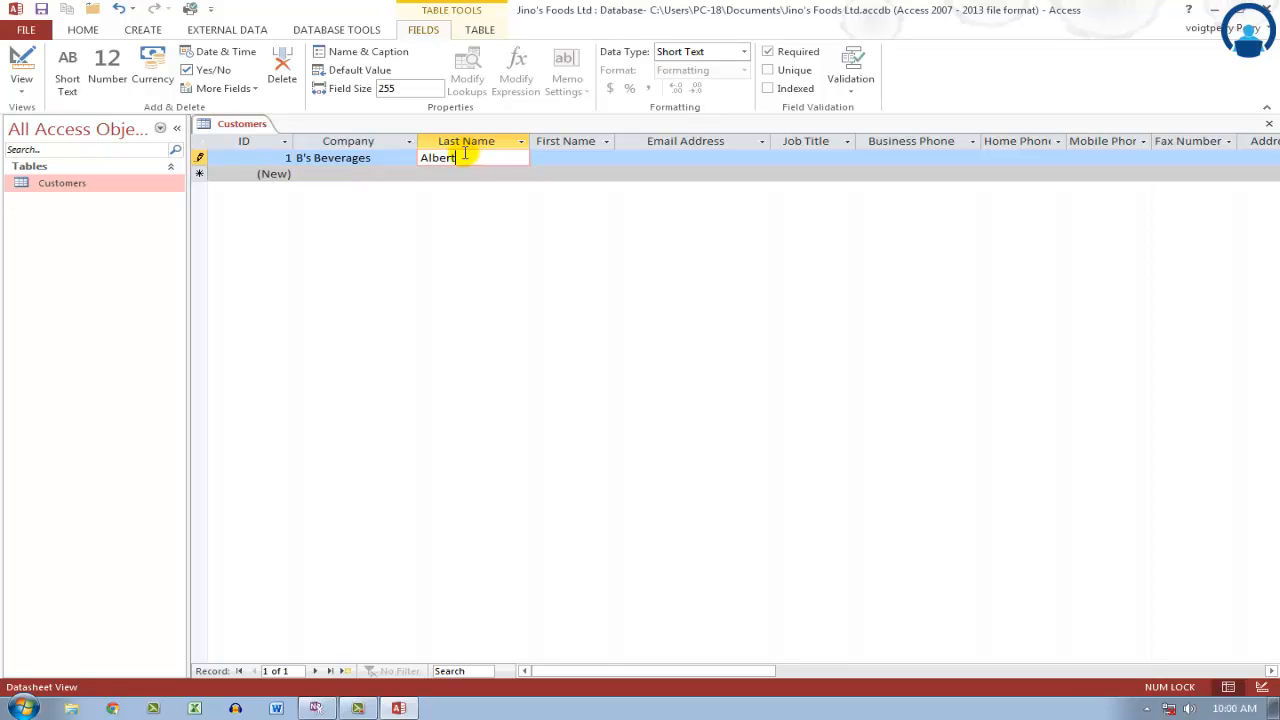
pyautogui.press('Tab')
pyautogui.press('capslock')
pyautogui.write('J')
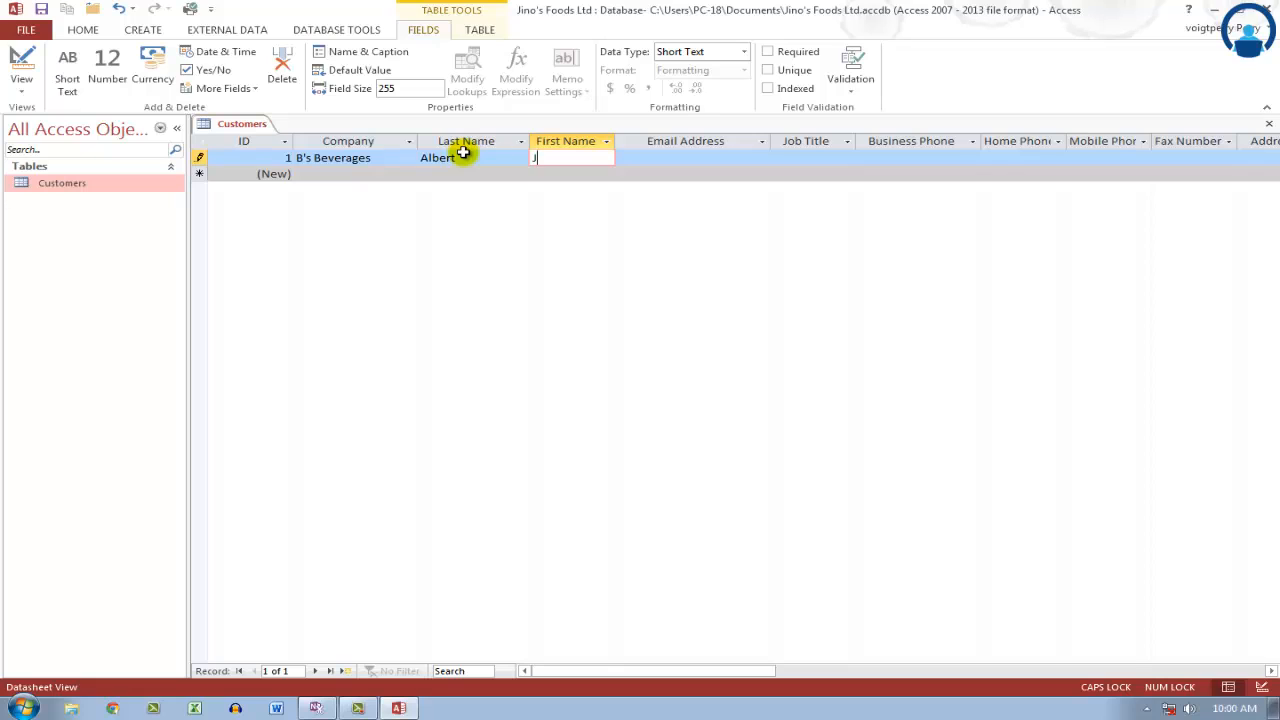
pyautogui.press('capslock')
pyautogui.write('ohn')
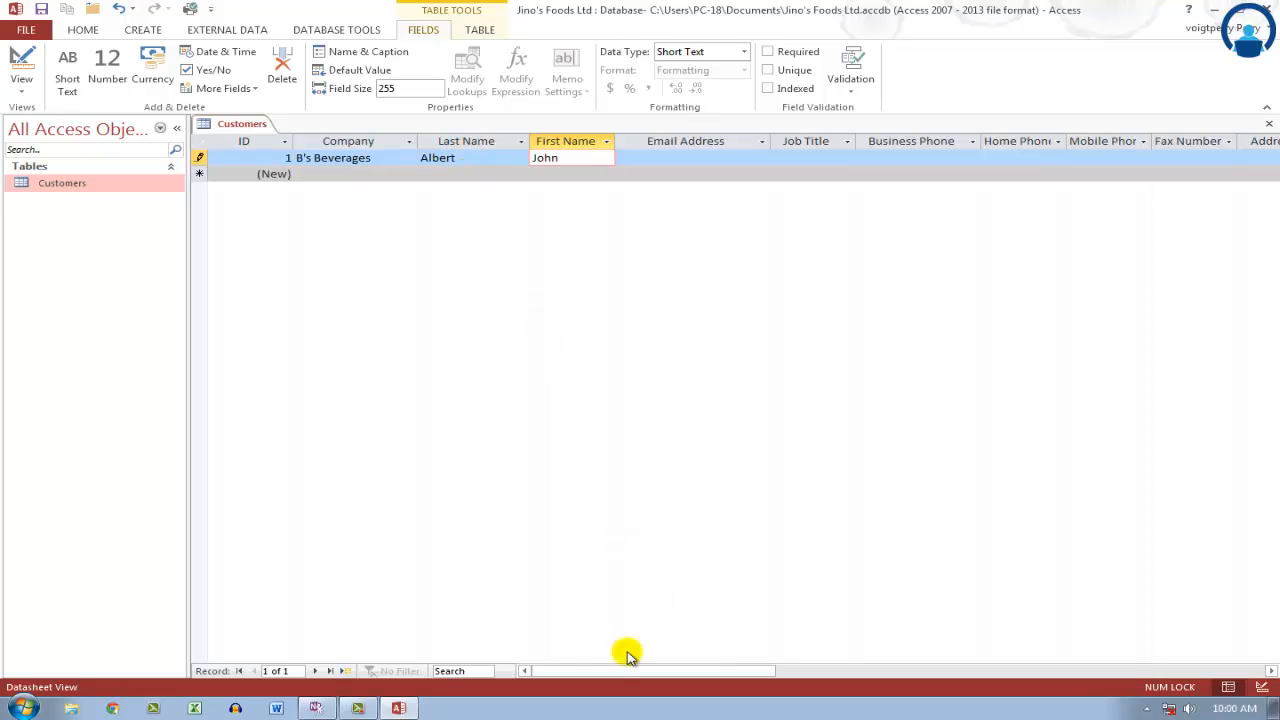
pyautogui.click(668, 172)
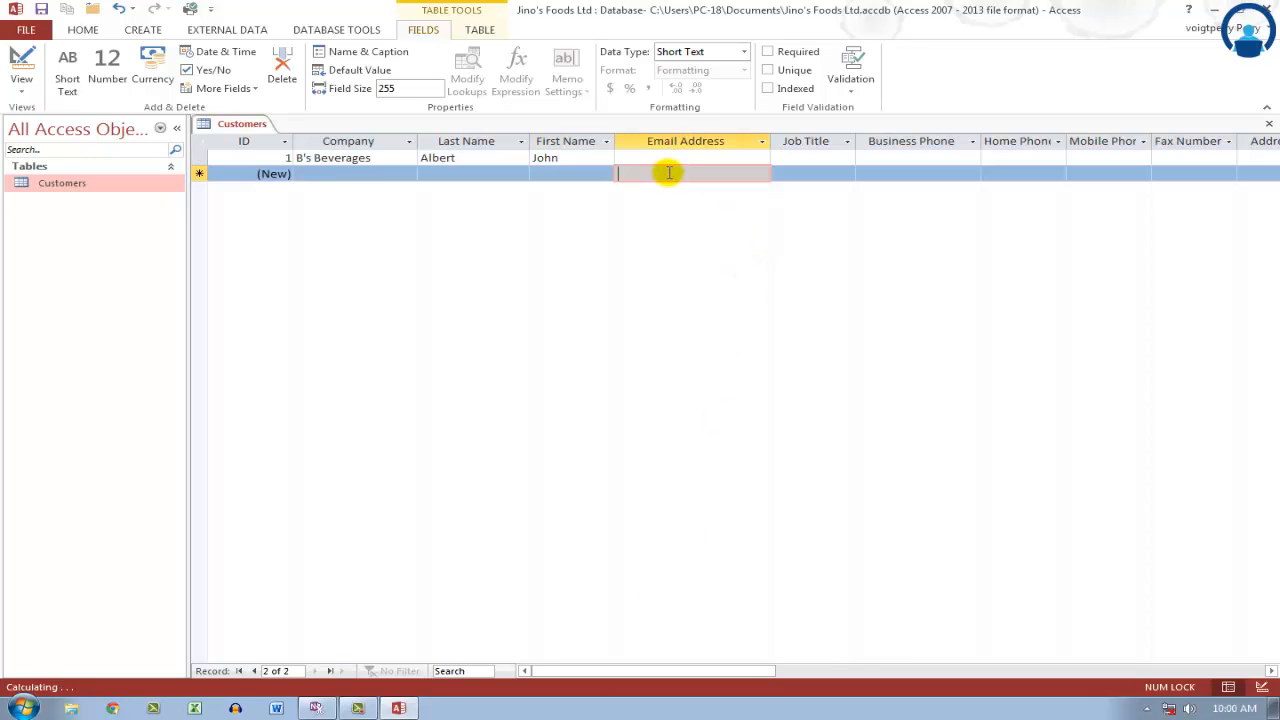
pyautogui.click(690, 158)
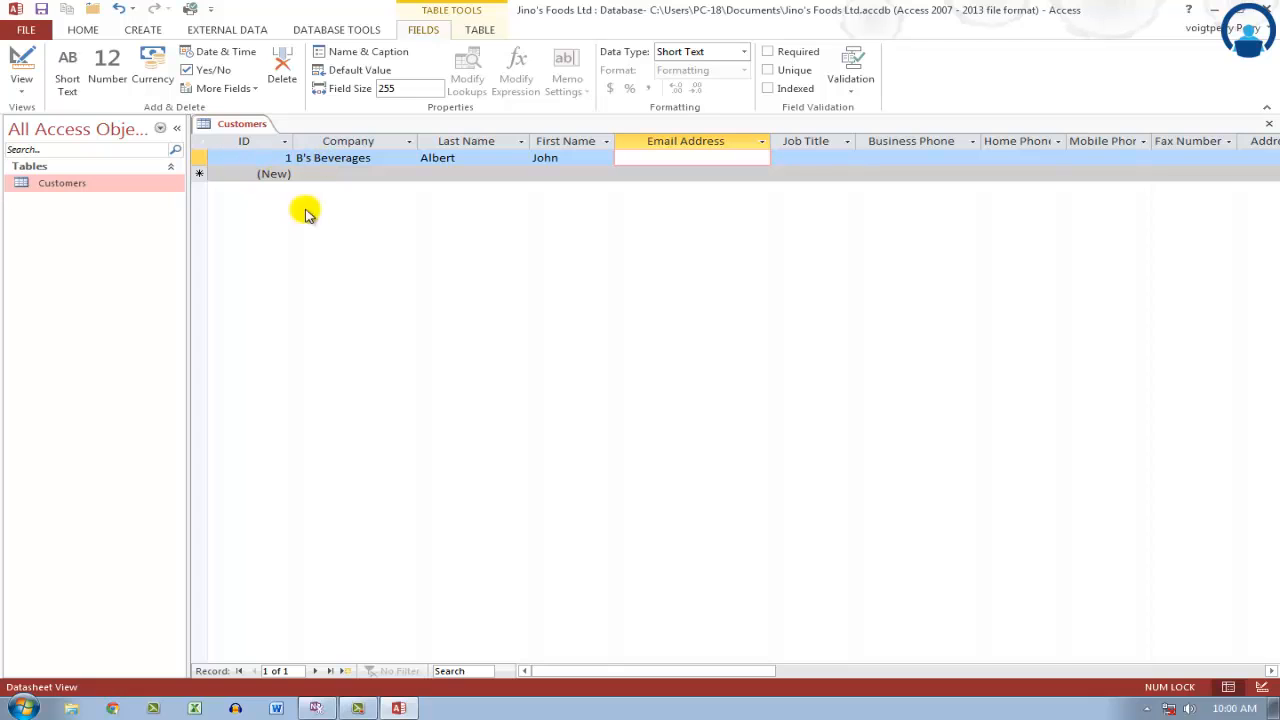
pyautogui.moveTo(616, 667); pyautogui.dragTo(947, 714)
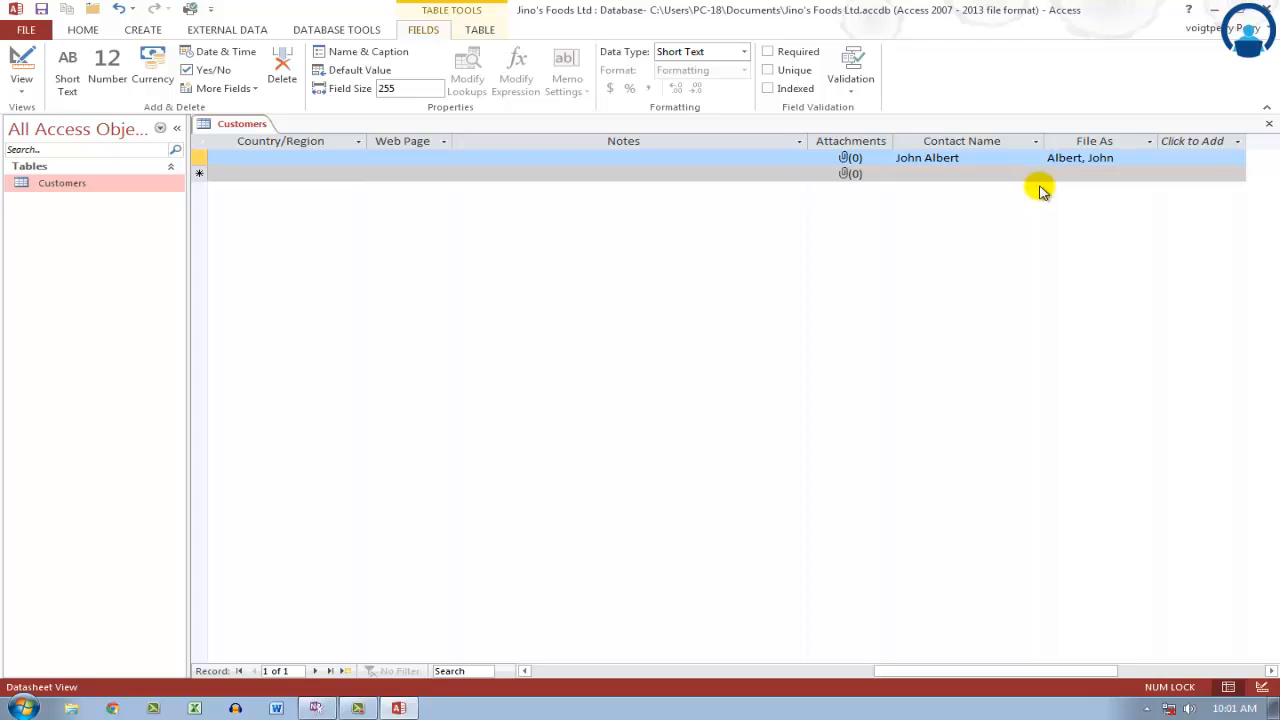
# Start saving the current database as a template and name the template "Customers table"
pyautogui.click(36, 29)
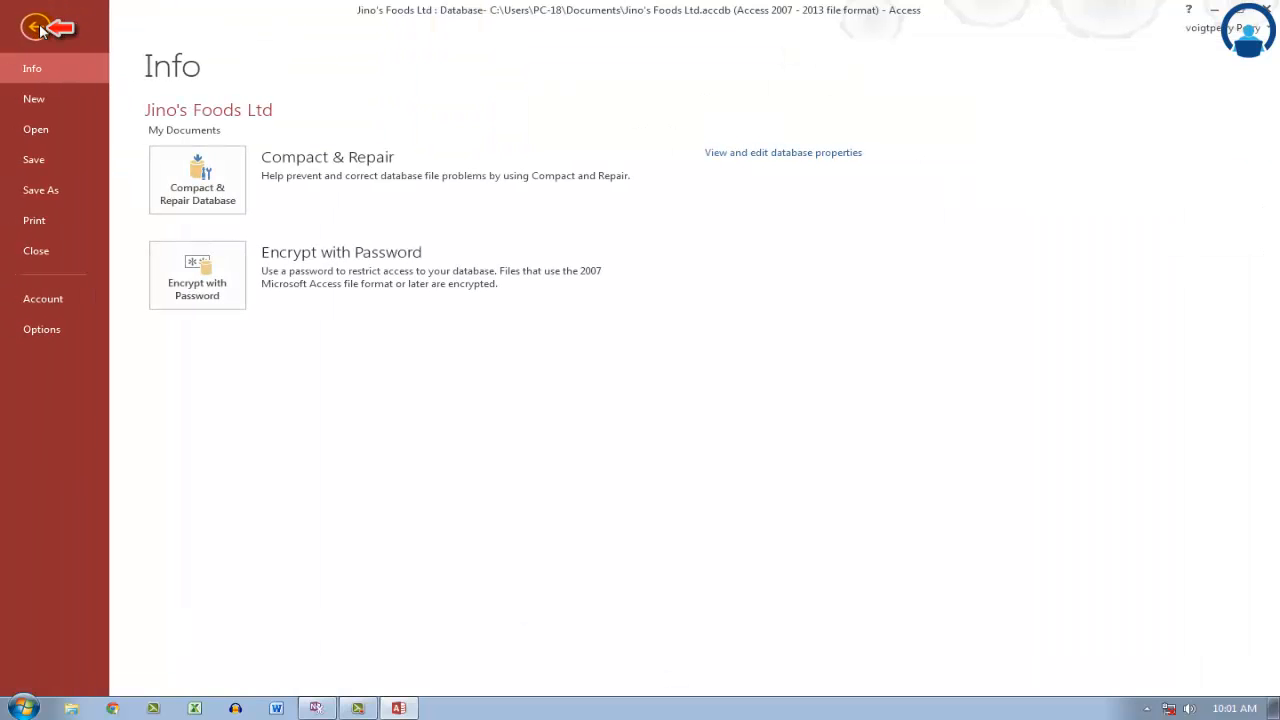
pyautogui.click(34, 190)
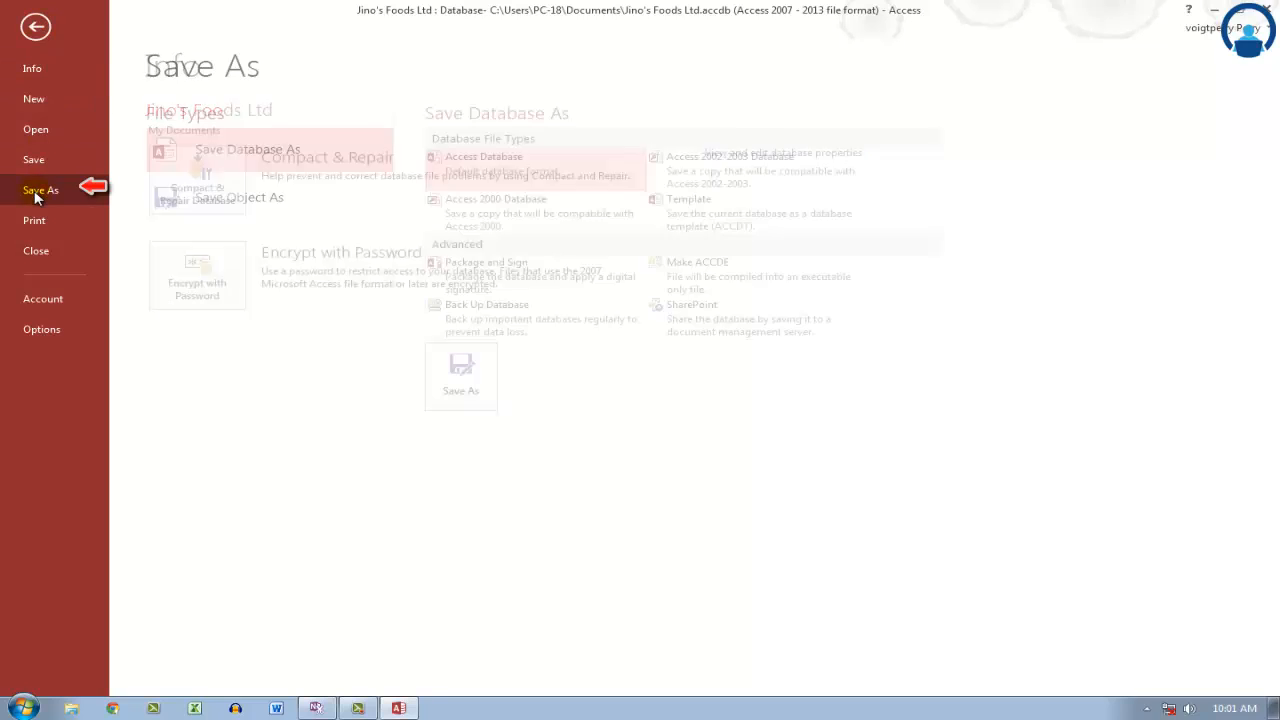
pyautogui.click(698, 216)
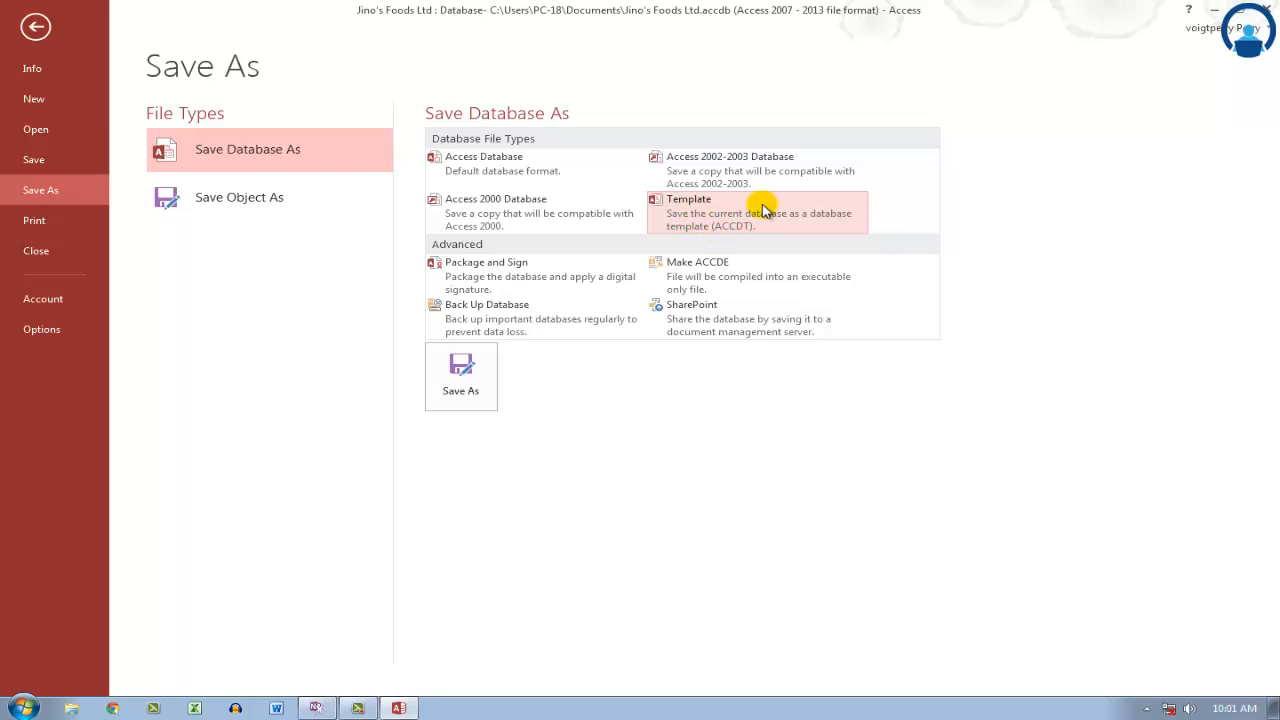
pyautogui.click(452, 367)
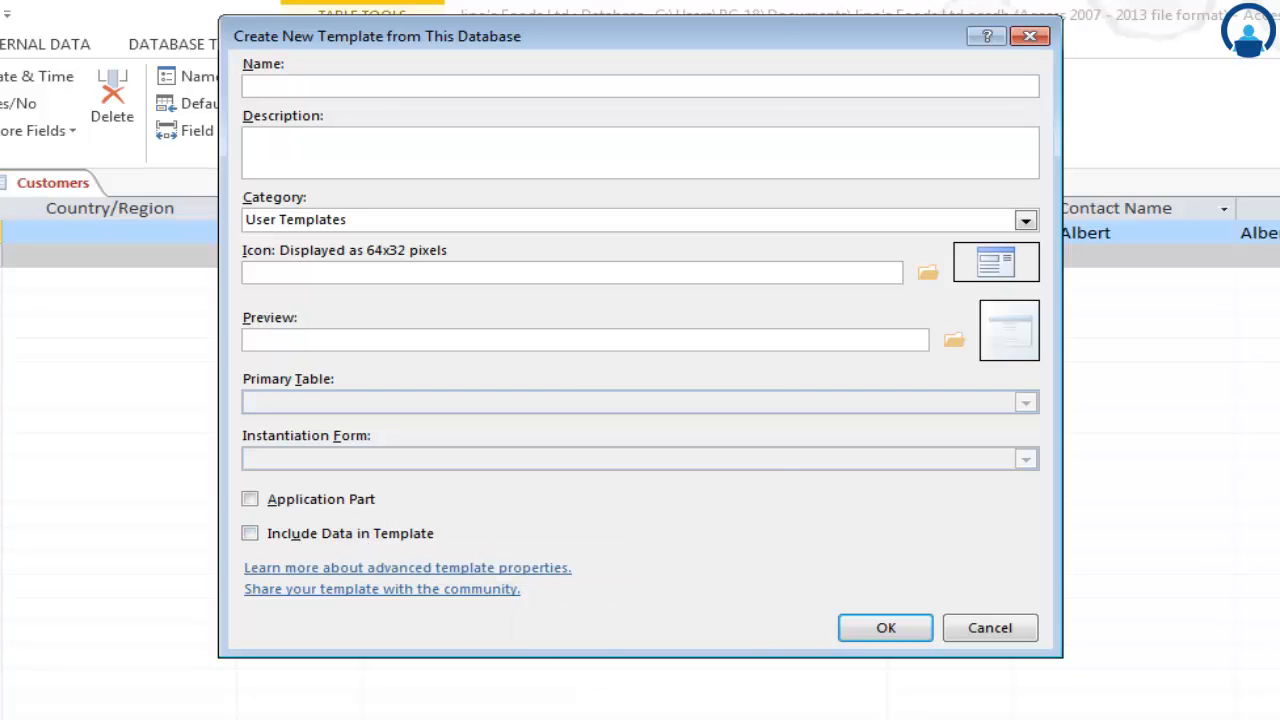
pyautogui.write('CU')
pyautogui.press('BackSpace')
pyautogui.write('ustomers table')
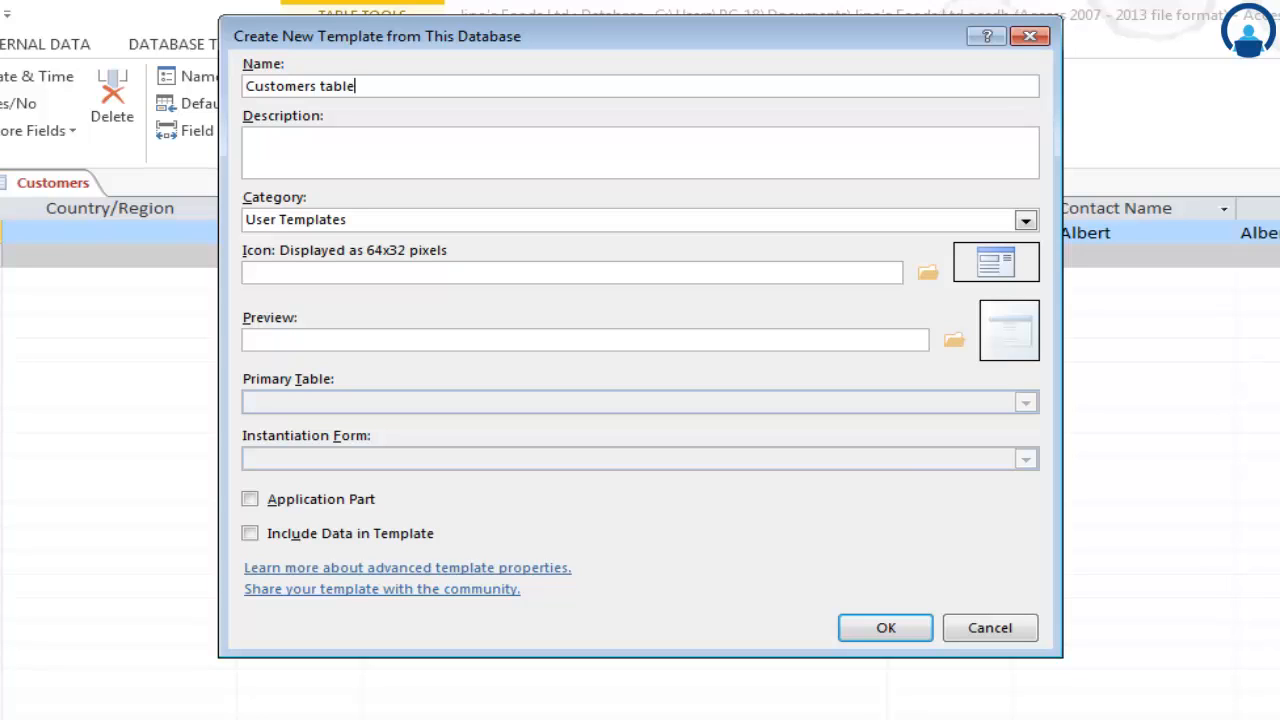
# Make the template an application part with Customers as its primary table, and create it without including the data
pyautogui.click(470, 133)
pyautogui.click(277, 503)
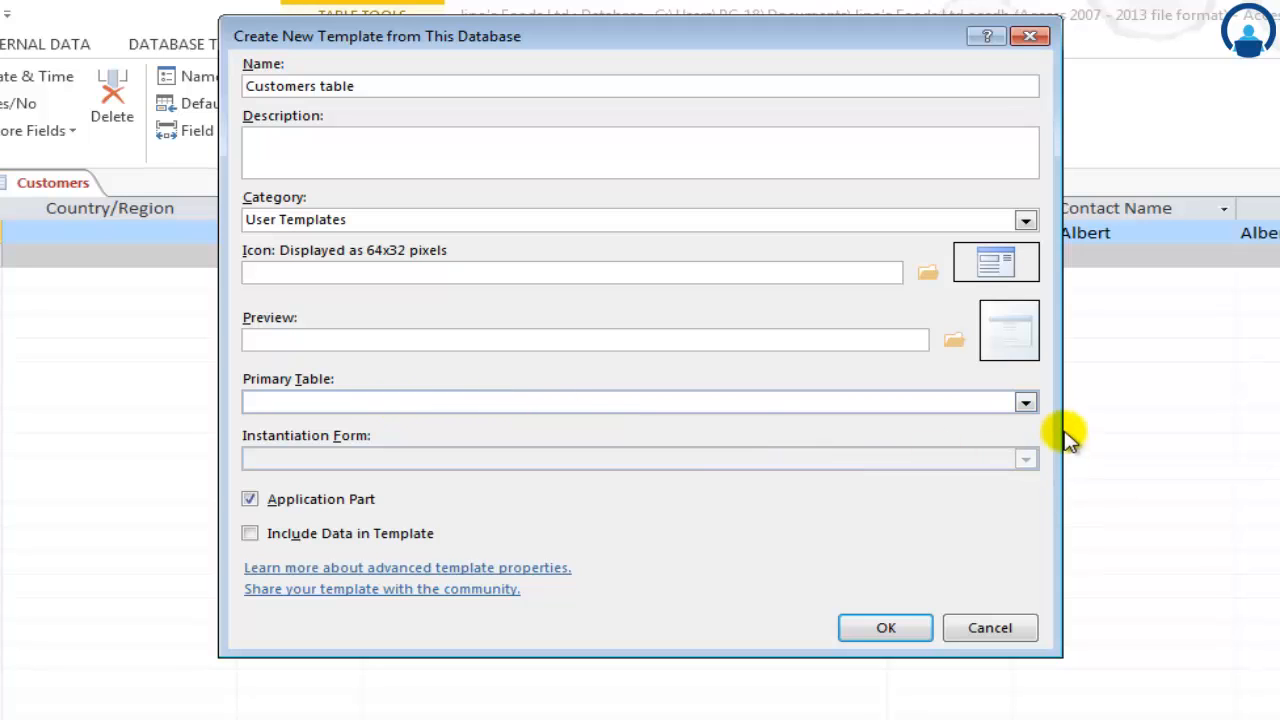
pyautogui.click(1025, 403)
pyautogui.click(866, 441)
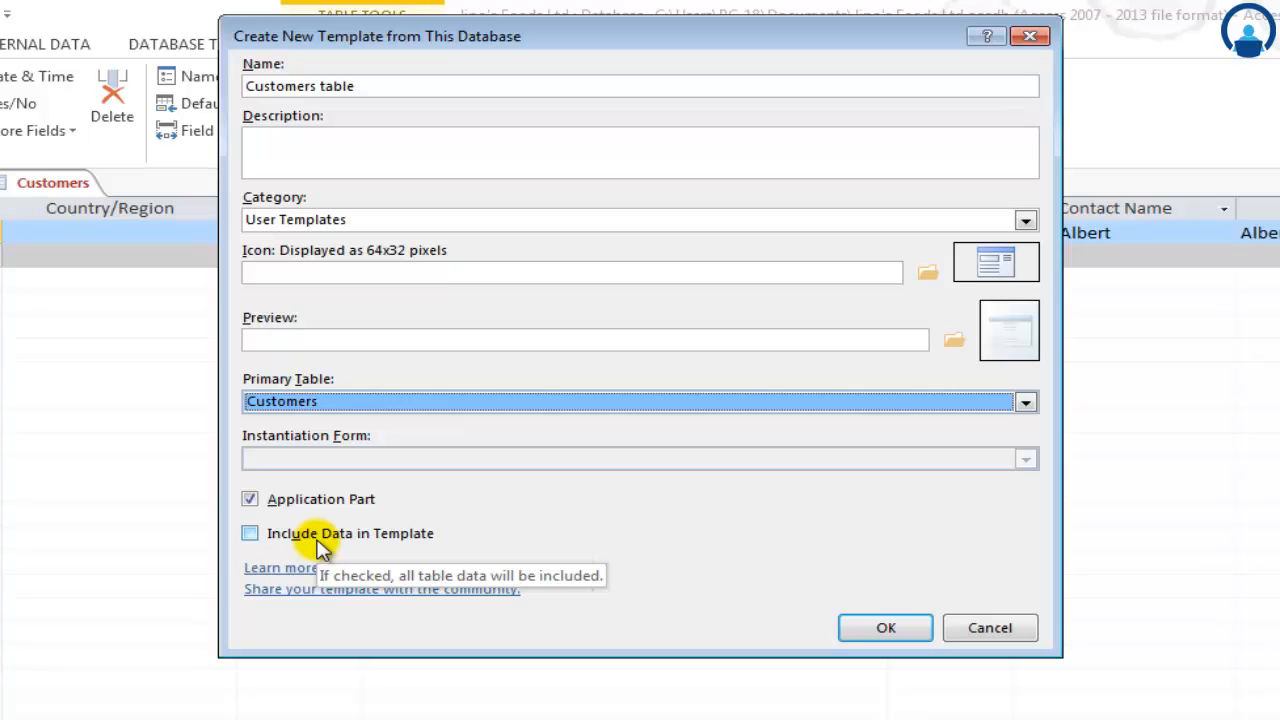
pyautogui.click(888, 628)
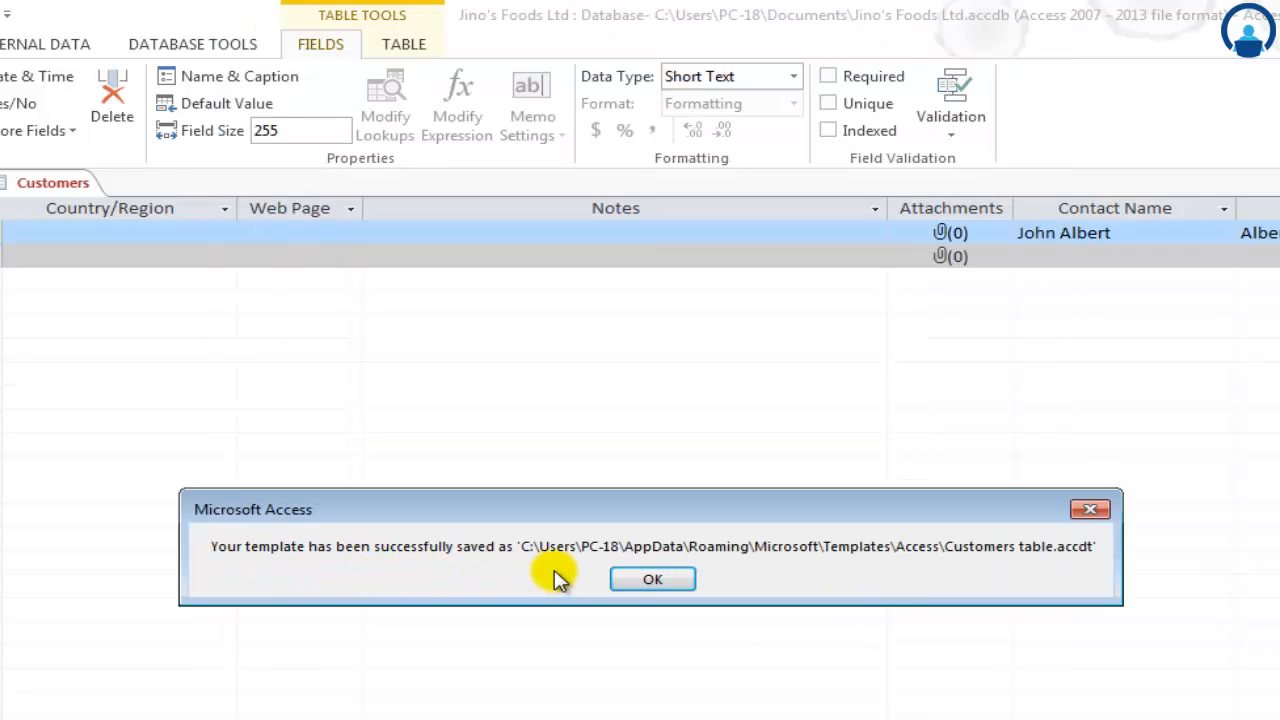
pyautogui.click(655, 580)
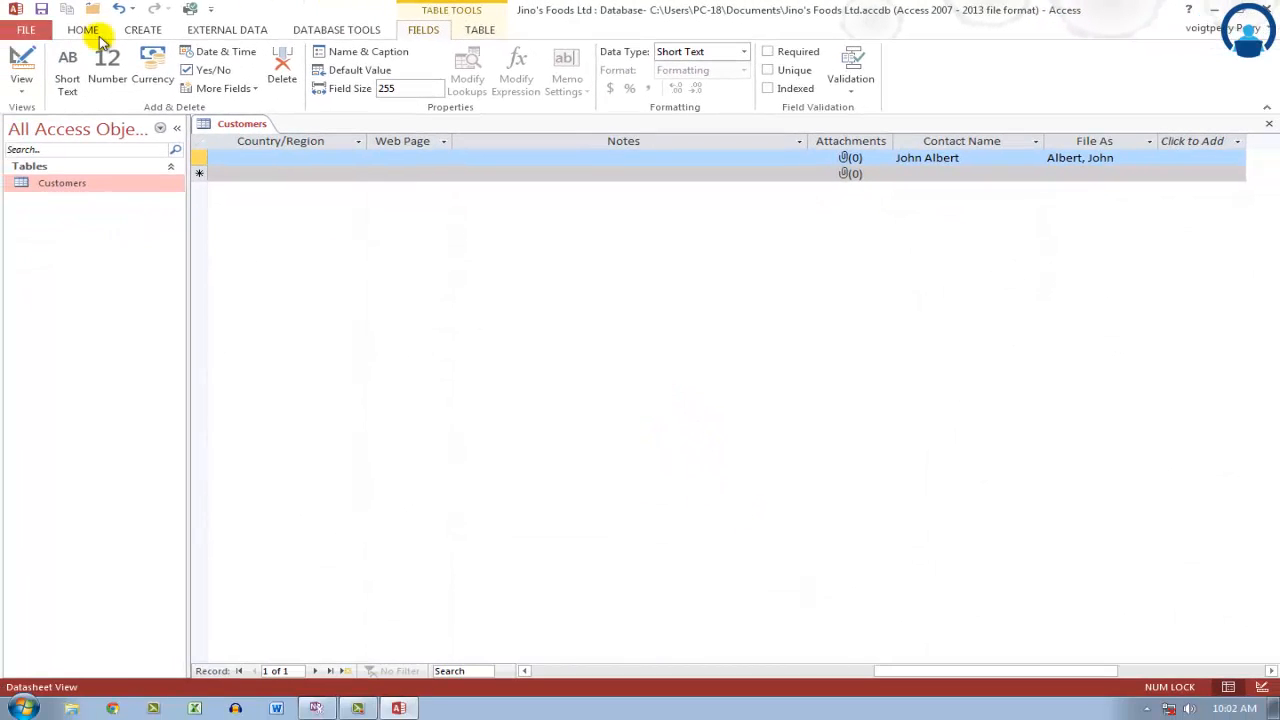
# Look for the saved Customers table template among the user templates in the application parts
pyautogui.click(143, 30)
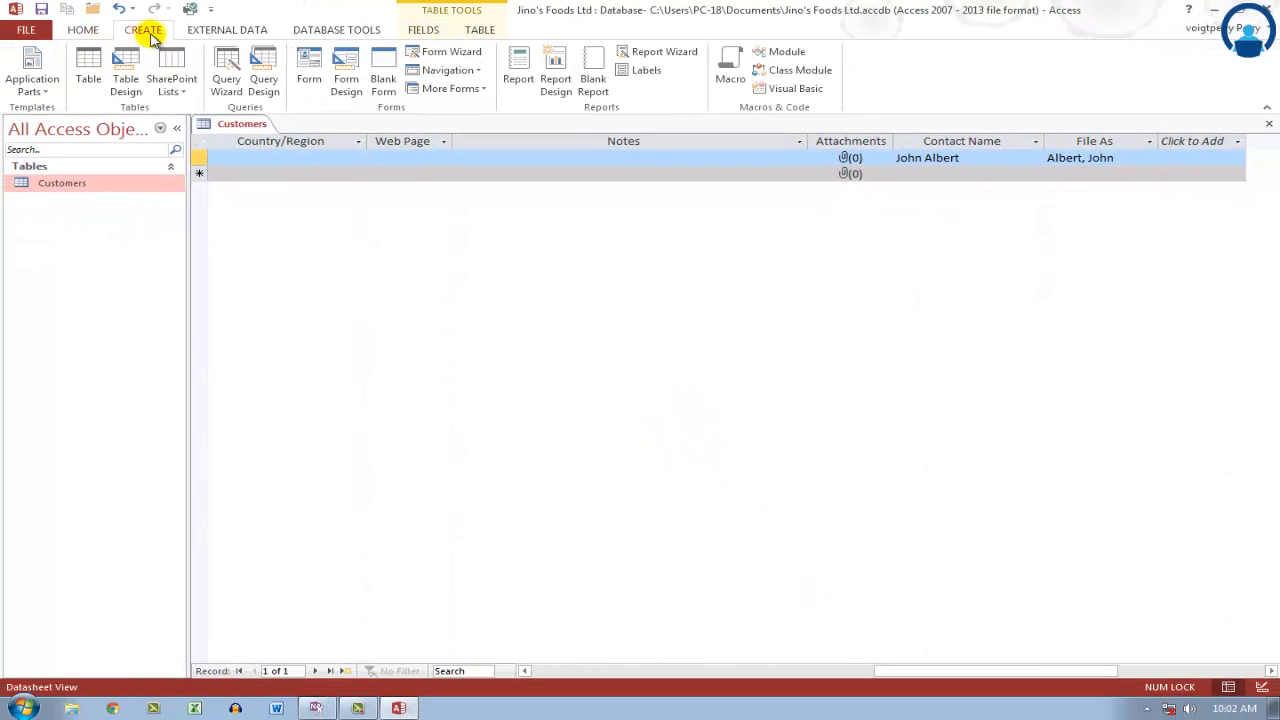
pyautogui.click(35, 80)
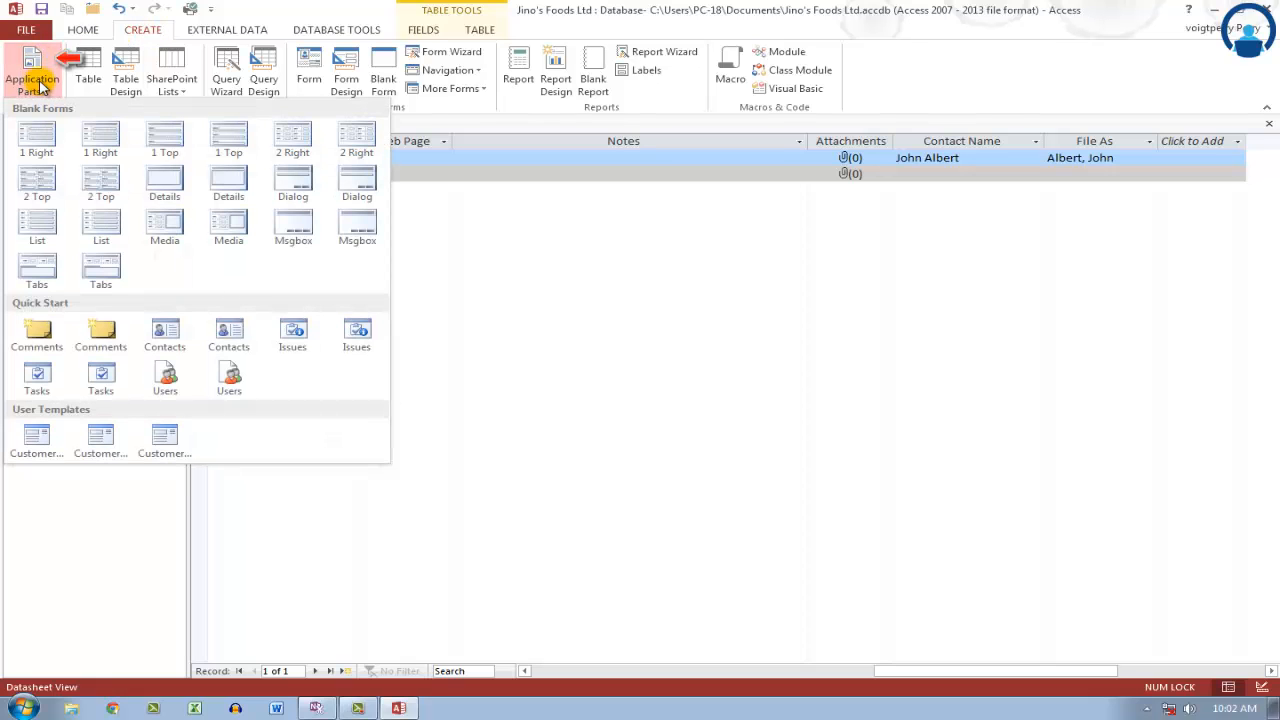
pyautogui.click(145, 447)
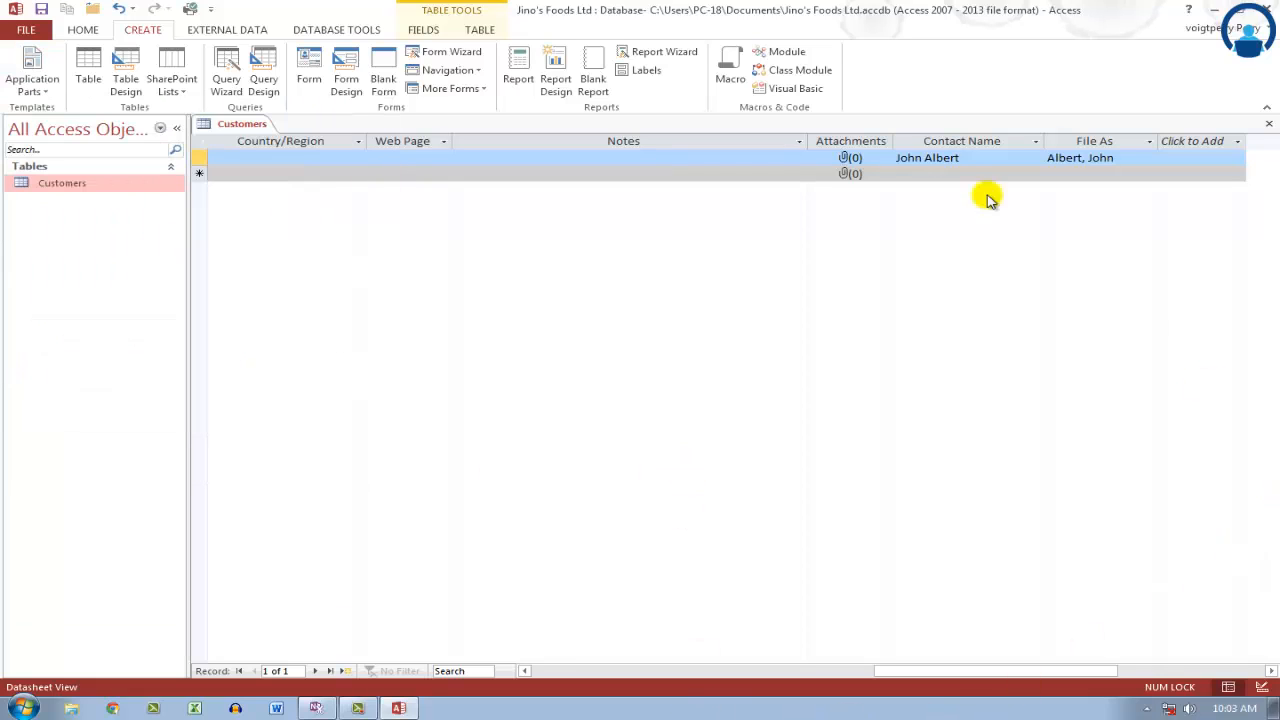
# Permanently delete the Contact Name field from the Customers table and save the table
pyautogui.click(950, 143)
pyautogui.press('Delete')
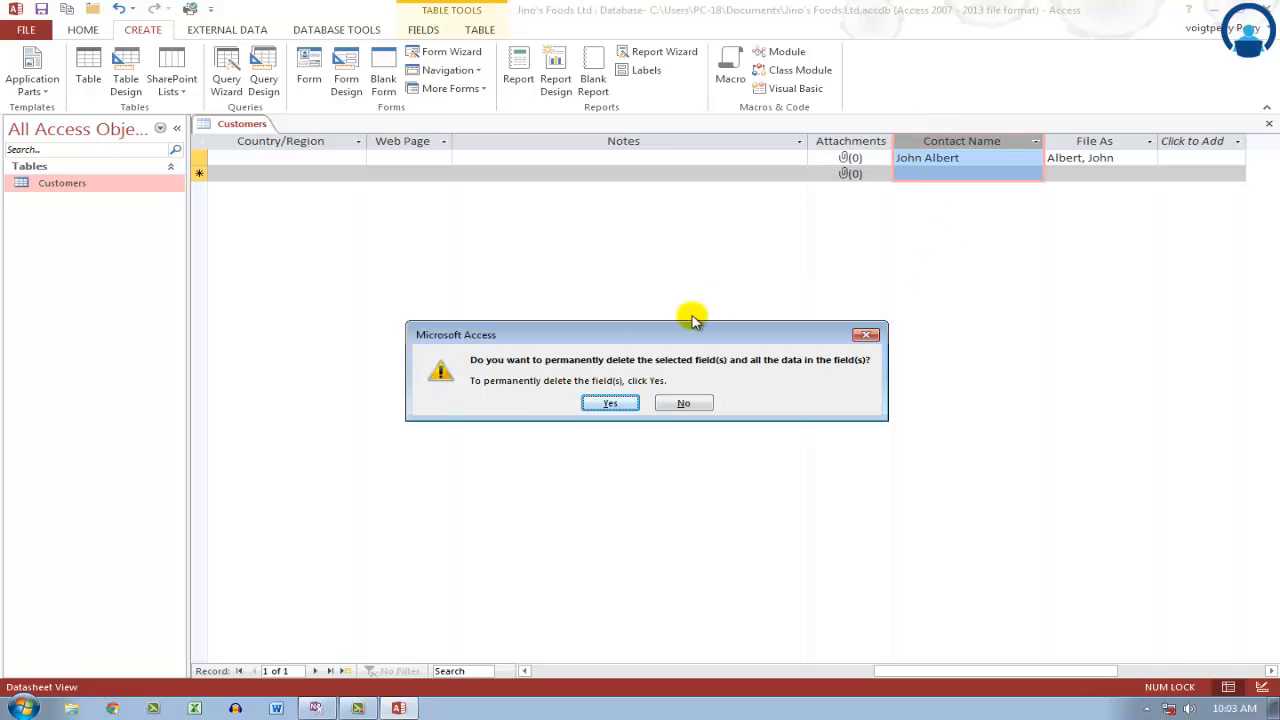
pyautogui.click(612, 404)
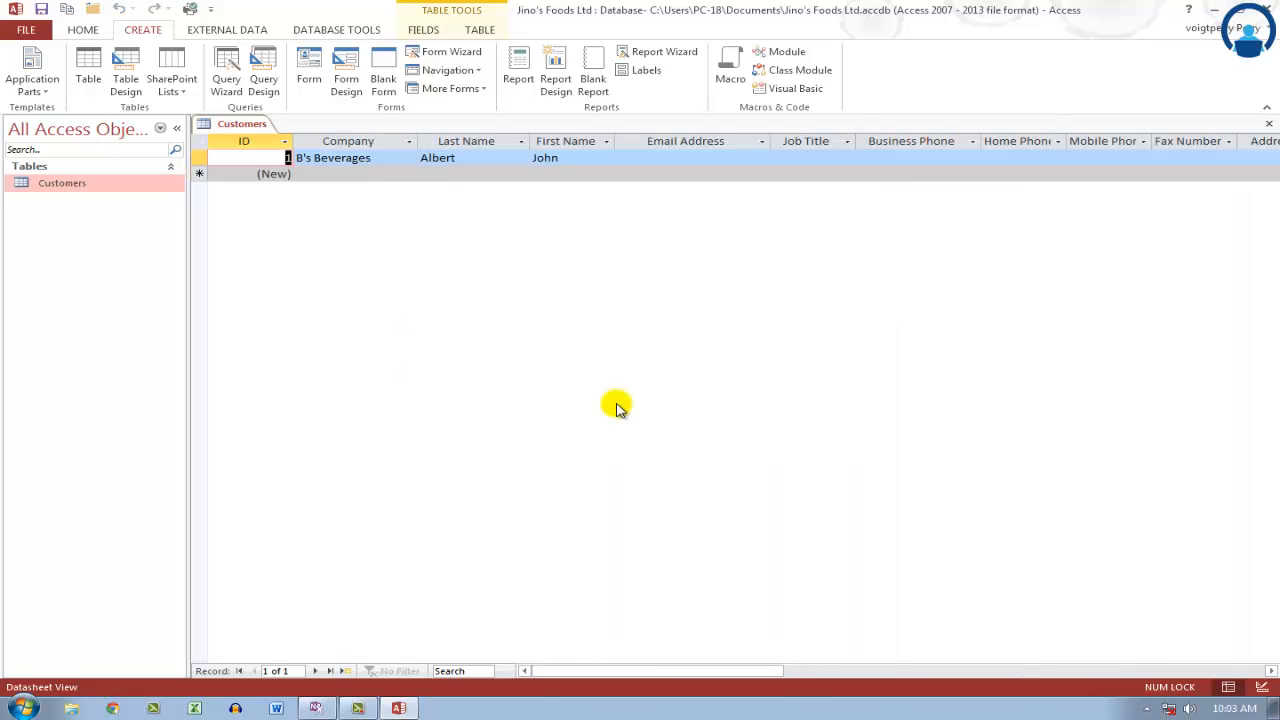
pyautogui.click(40, 12)
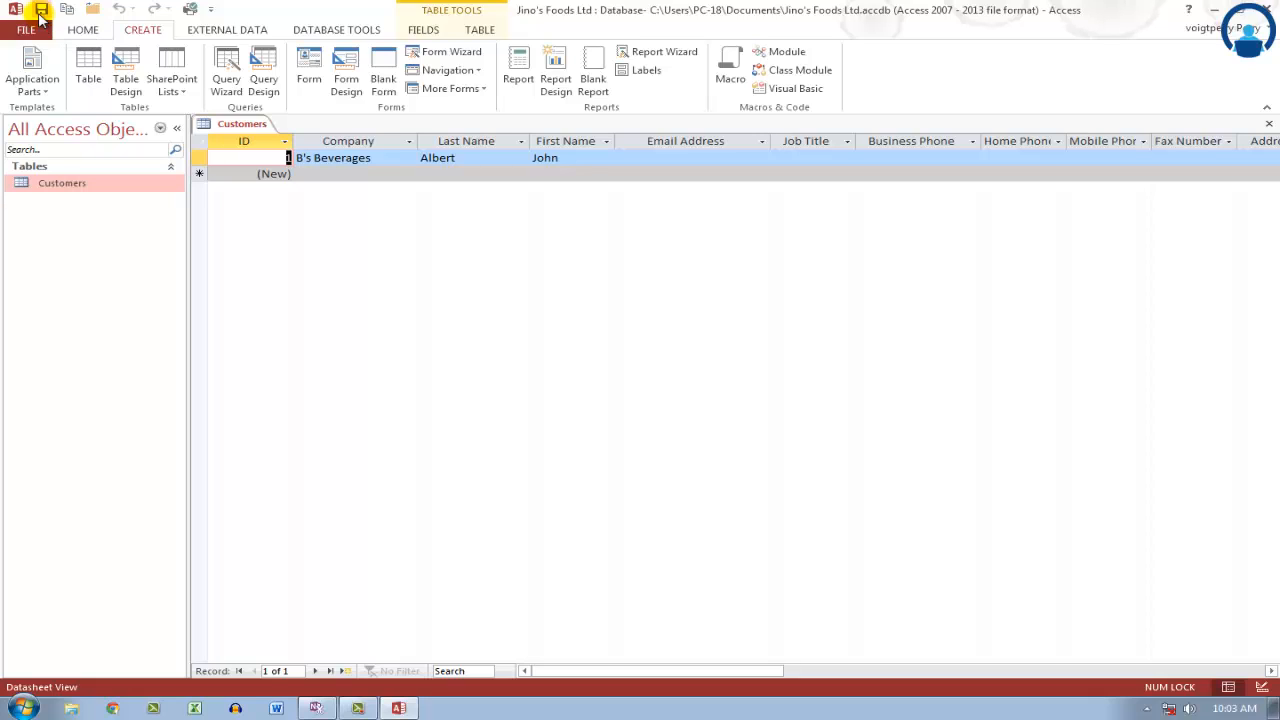